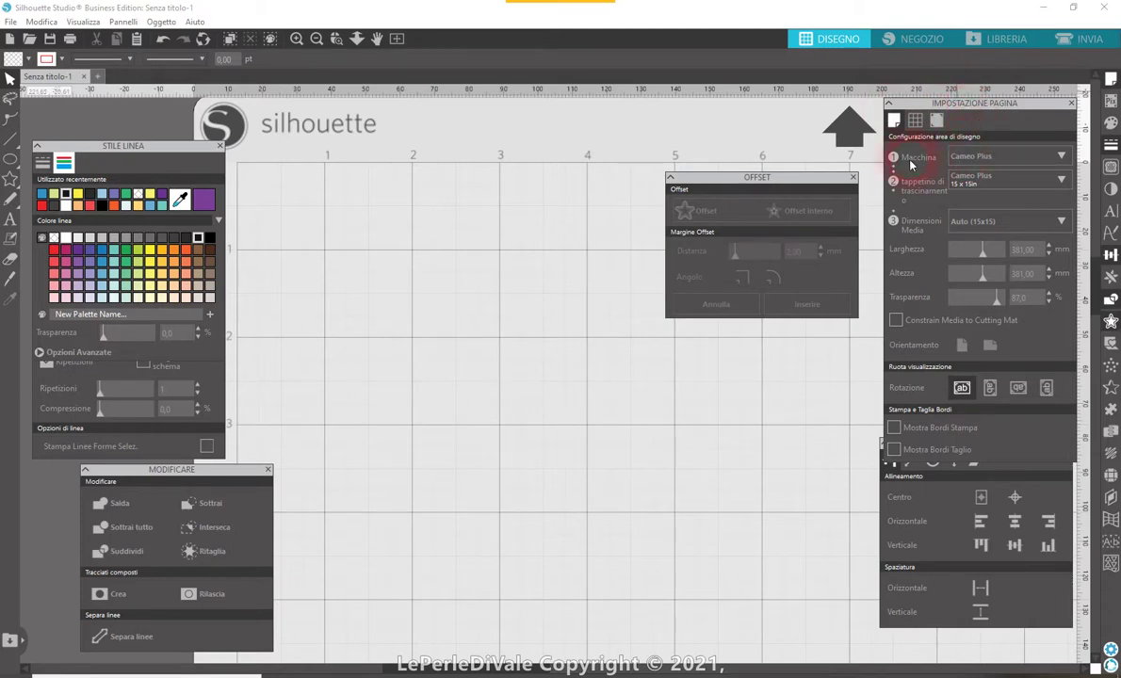
Set the machine for the drawing area to Alta and move the floating windows clear of the round print bed
left_click(1031, 161)
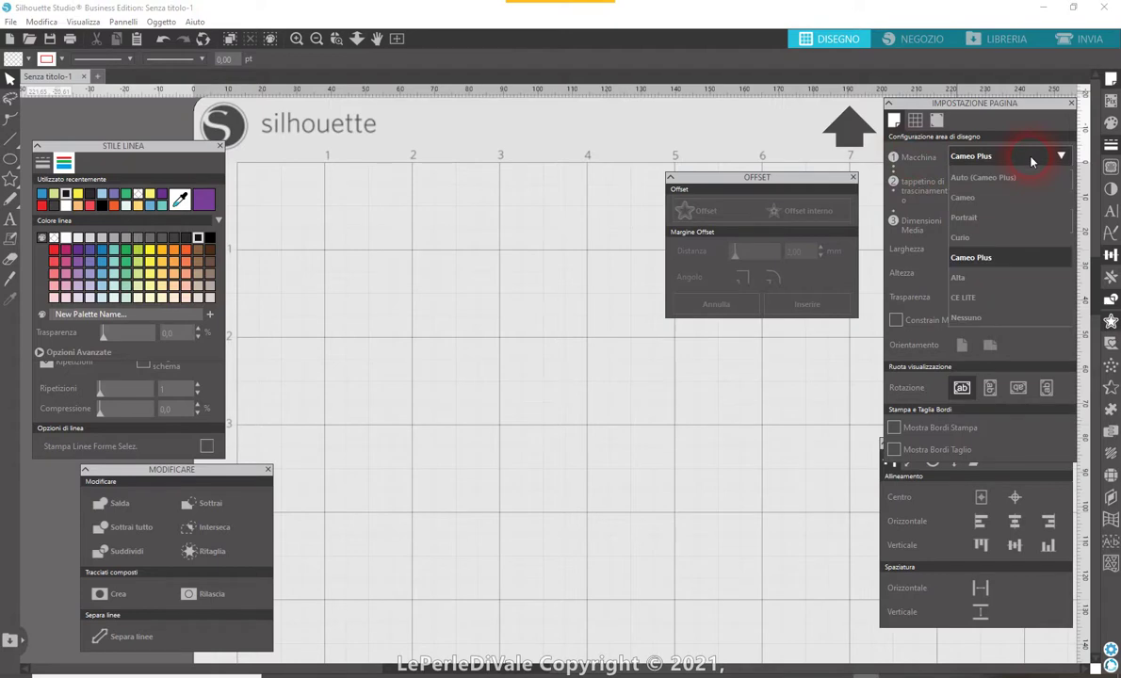
left_click(987, 278)
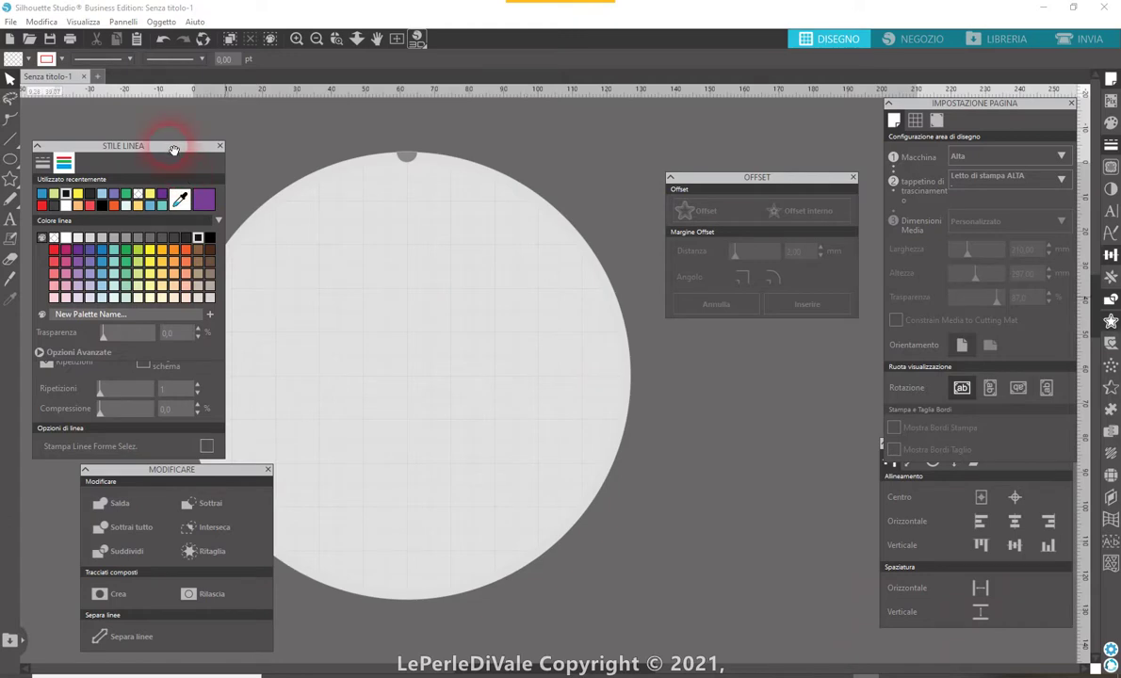
left_click_drag(168, 141, 124, 123)
left_click_drag(195, 471, 143, 480)
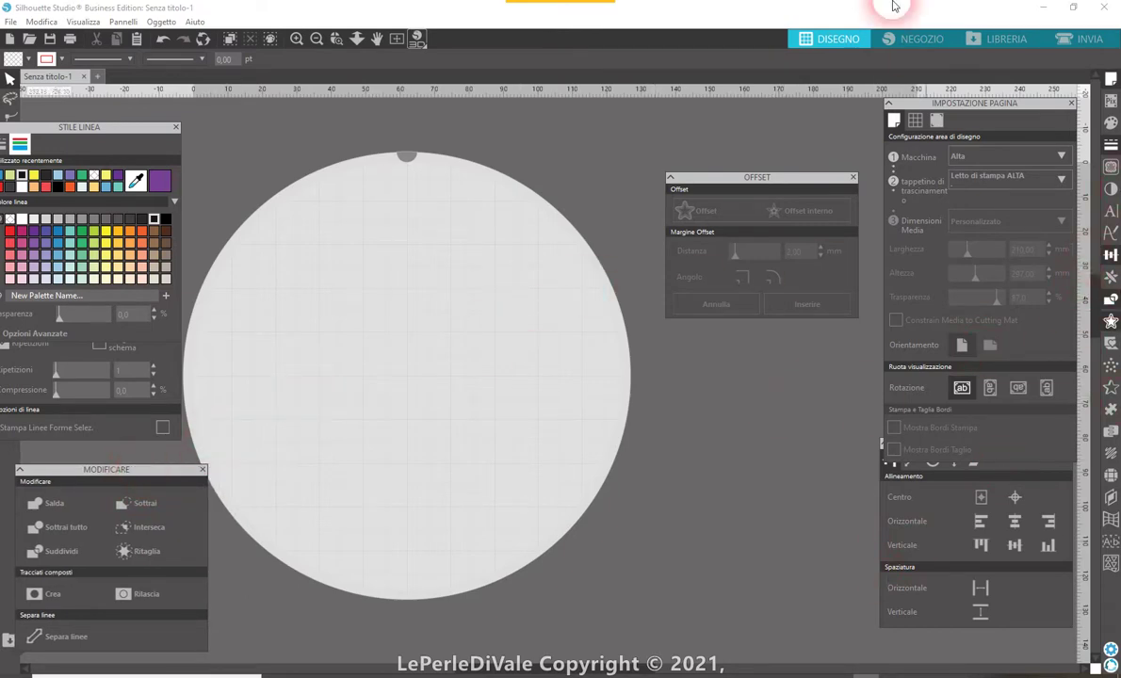
left_click_drag(69, 128, 731, 338)
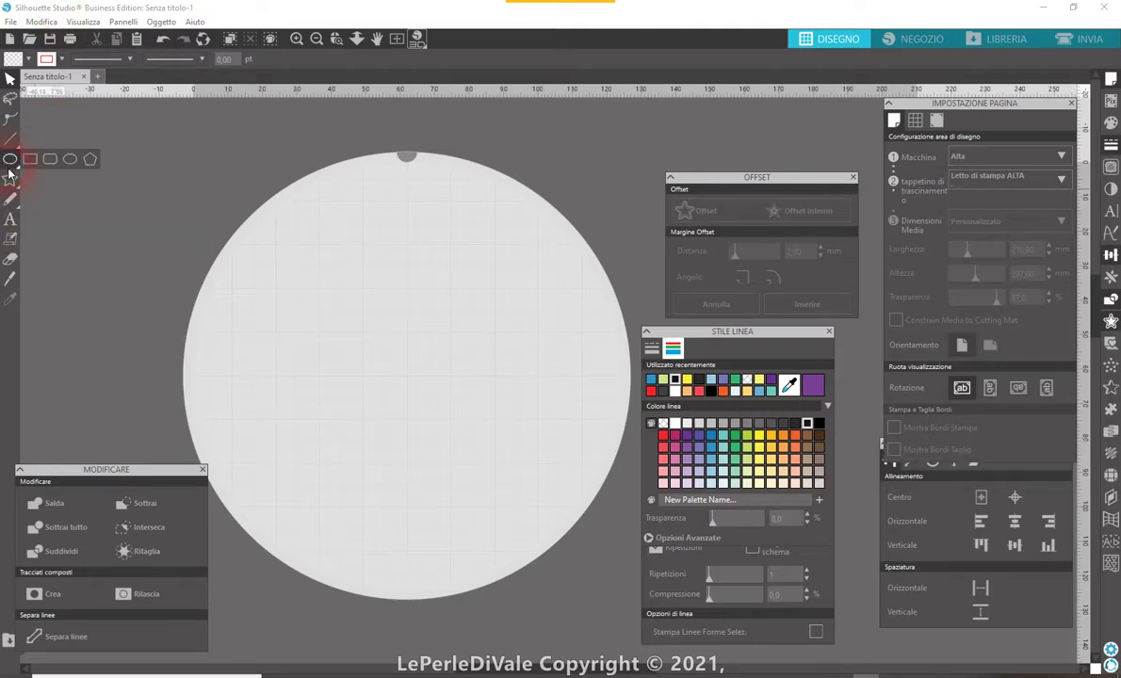
Draw an ellipse about 61 mm wide and 50 mm high in the middle of the round print bed
mouse_move(14, 181)
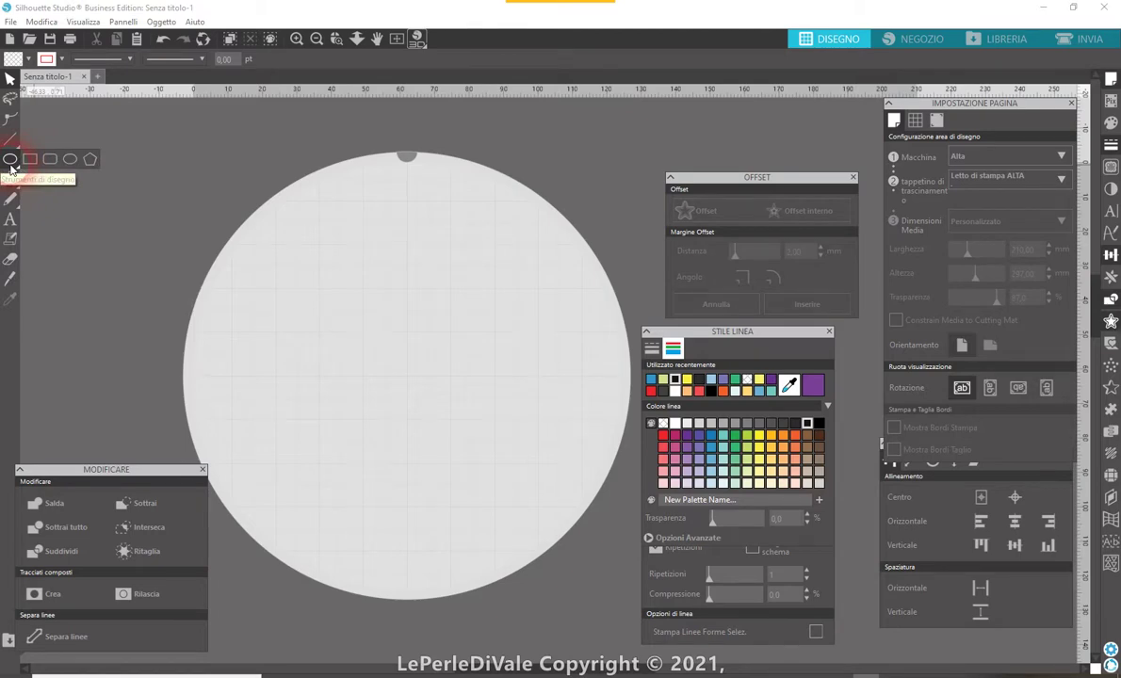
left_click(70, 160)
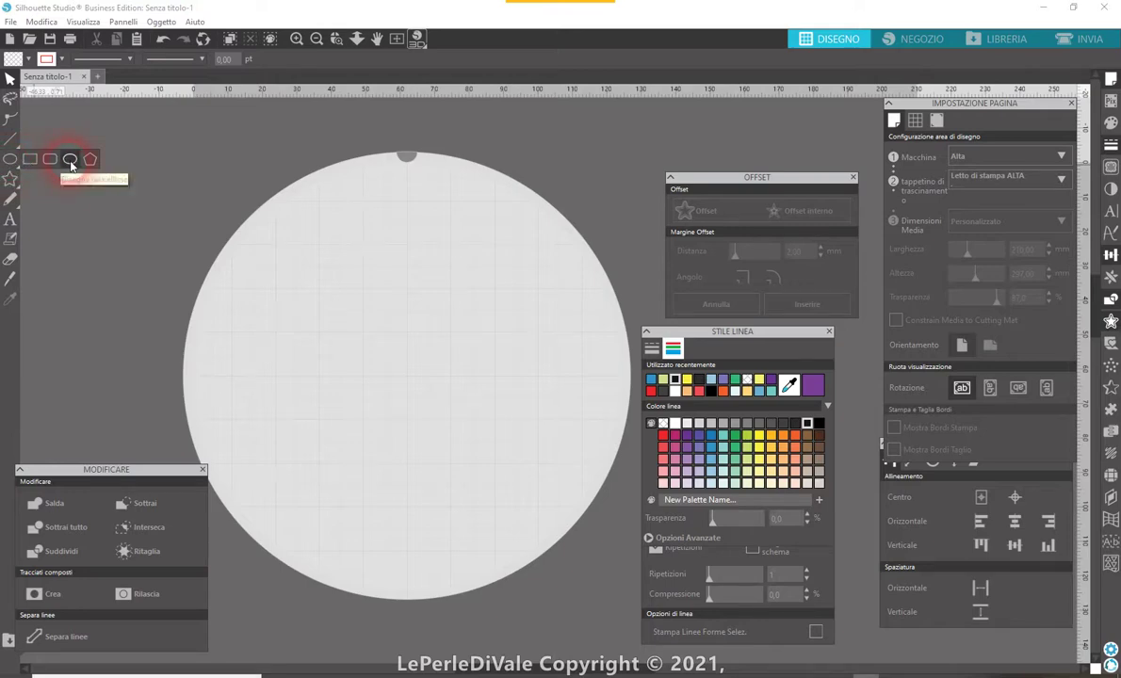
left_click_drag(306, 298, 518, 474)
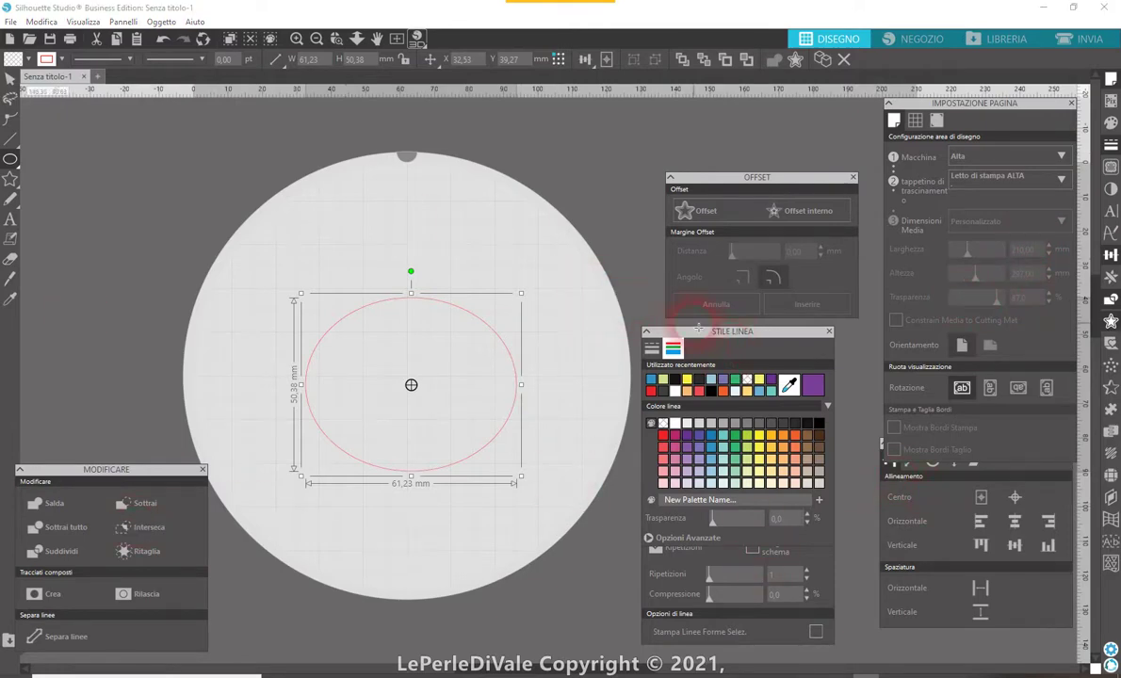
Set the ellipse's line thickness to 0.25 pt and rearrange the floating windows clear of the drawing
left_click_drag(698, 328, 674, 184)
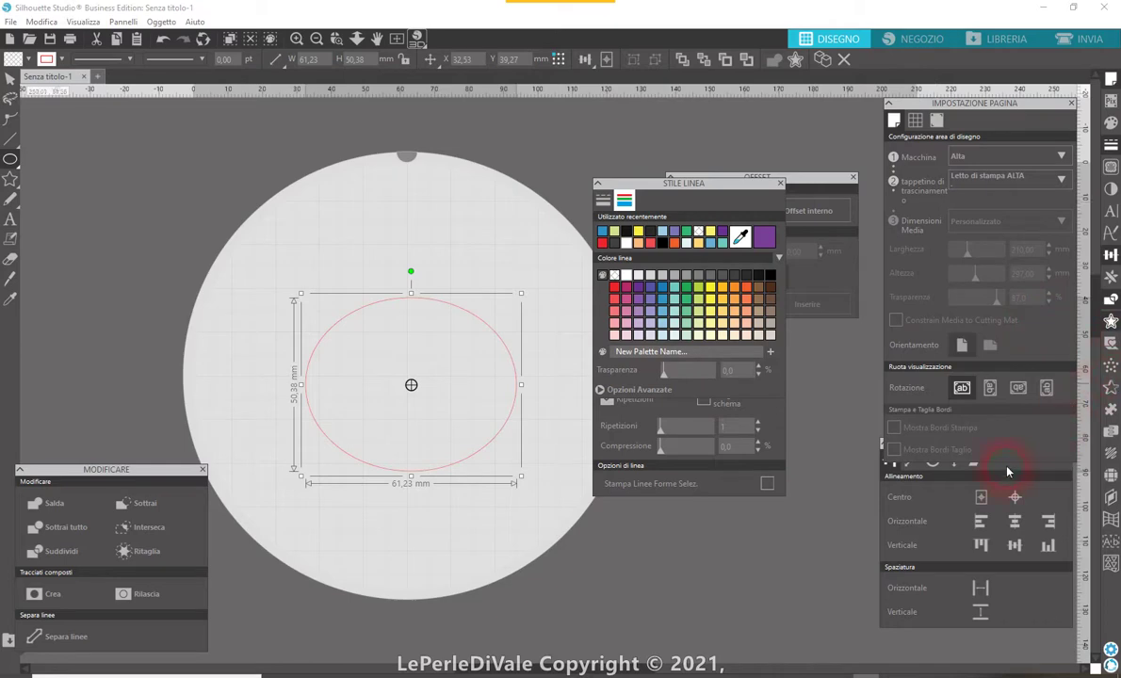
left_click_drag(931, 464, 817, 529)
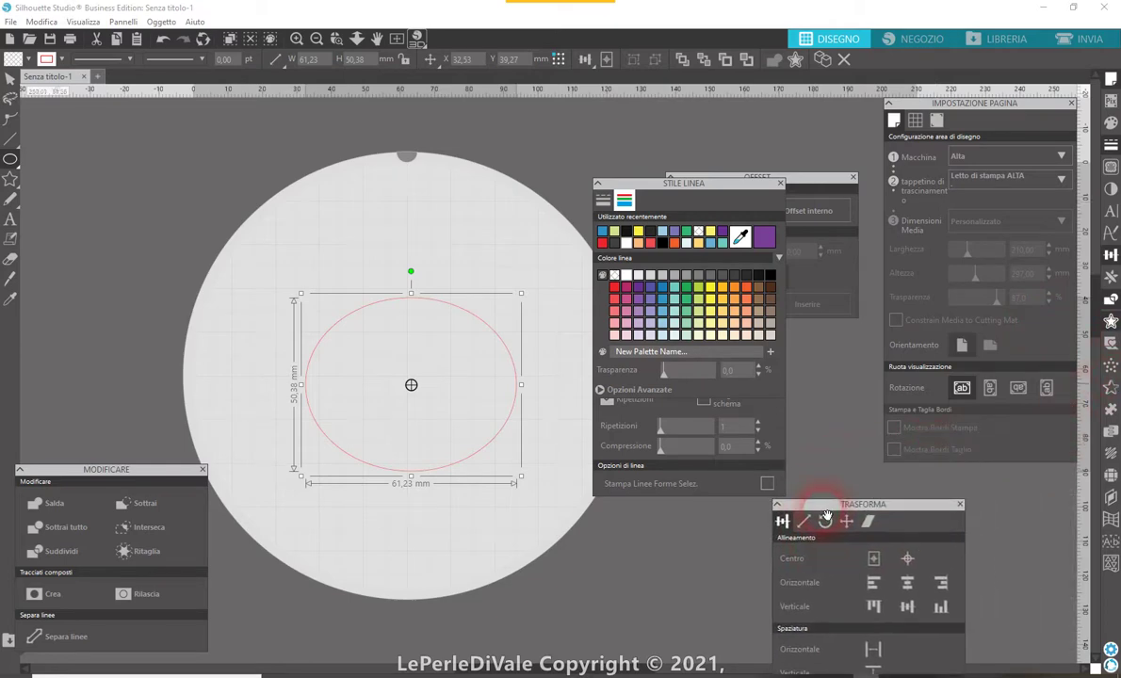
left_click(1112, 145)
left_click(1111, 146)
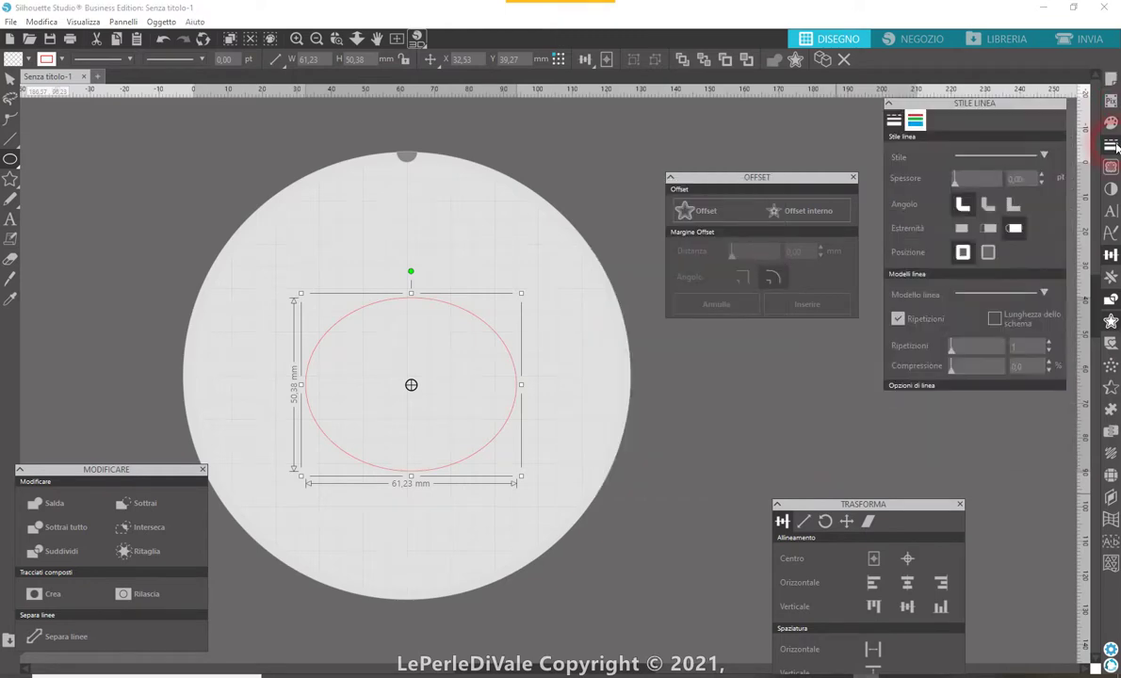
left_click(939, 104)
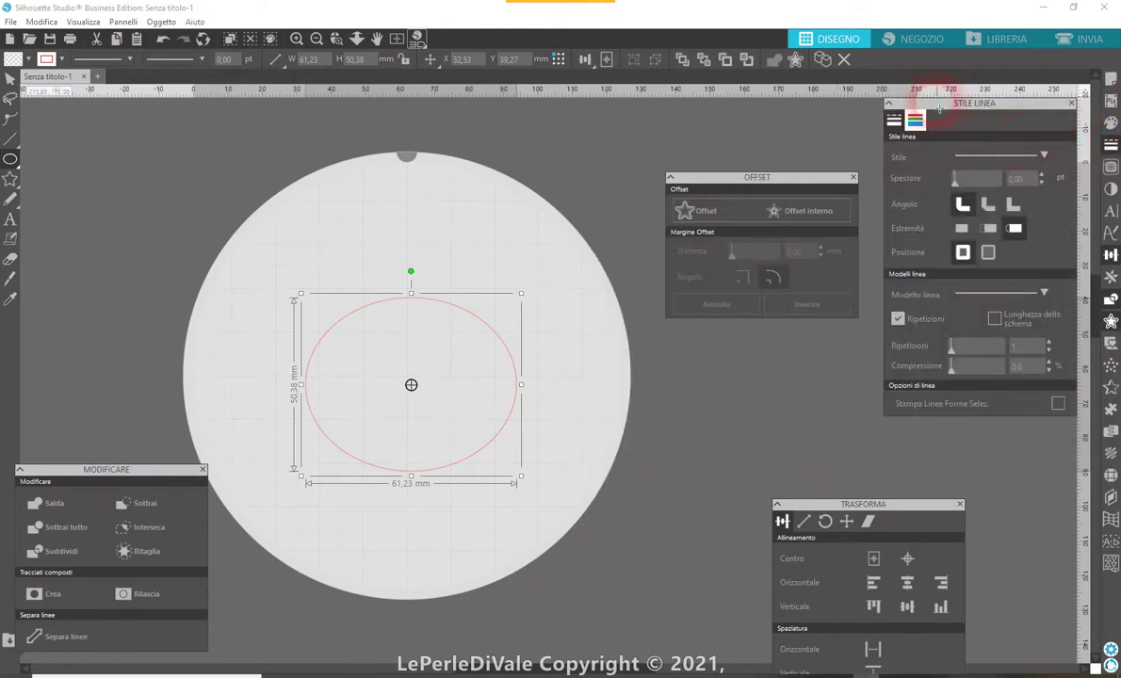
left_click_drag(939, 103, 685, 239)
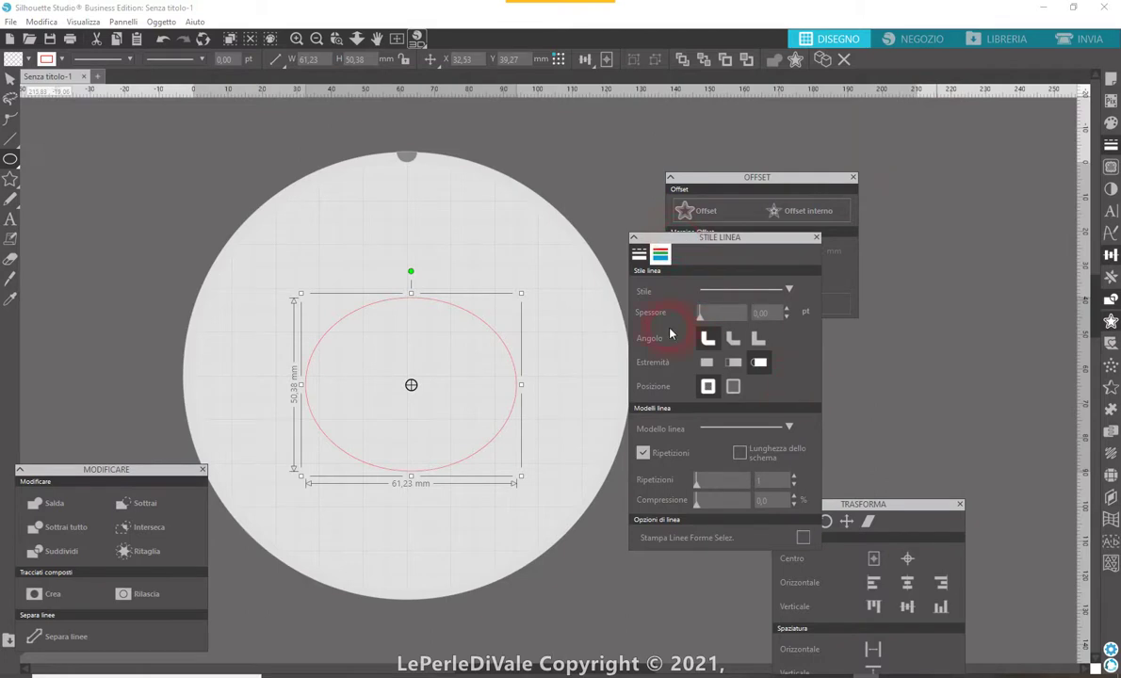
left_click(789, 310)
left_click_drag(716, 239, 862, 241)
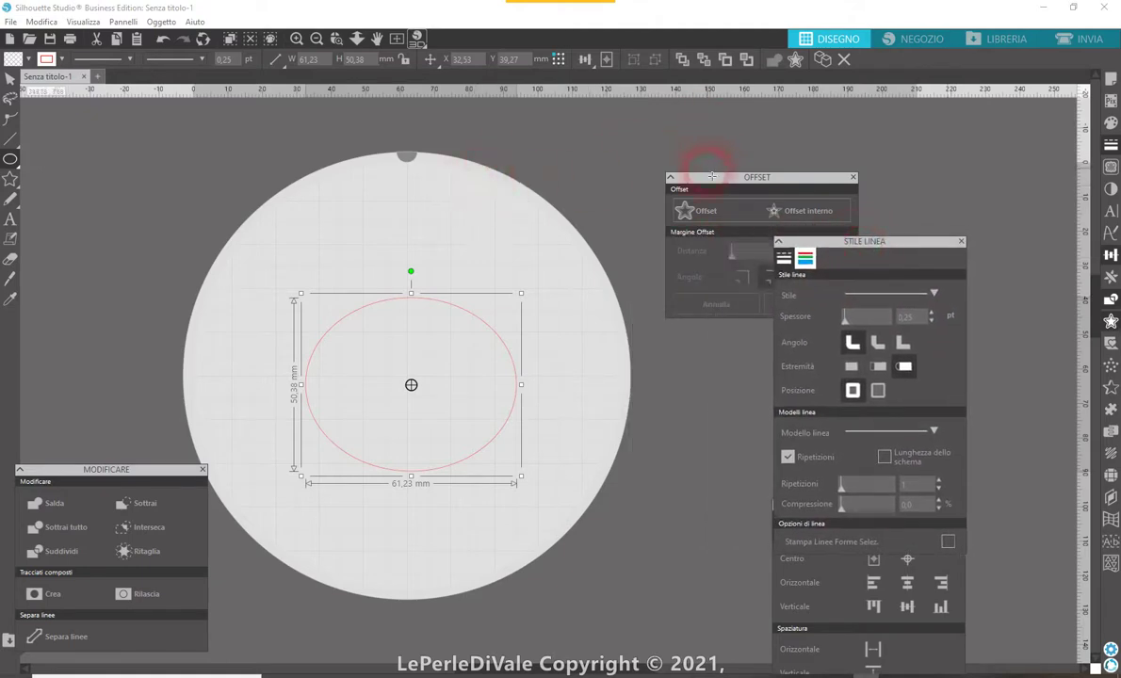
left_click_drag(706, 177, 688, 132)
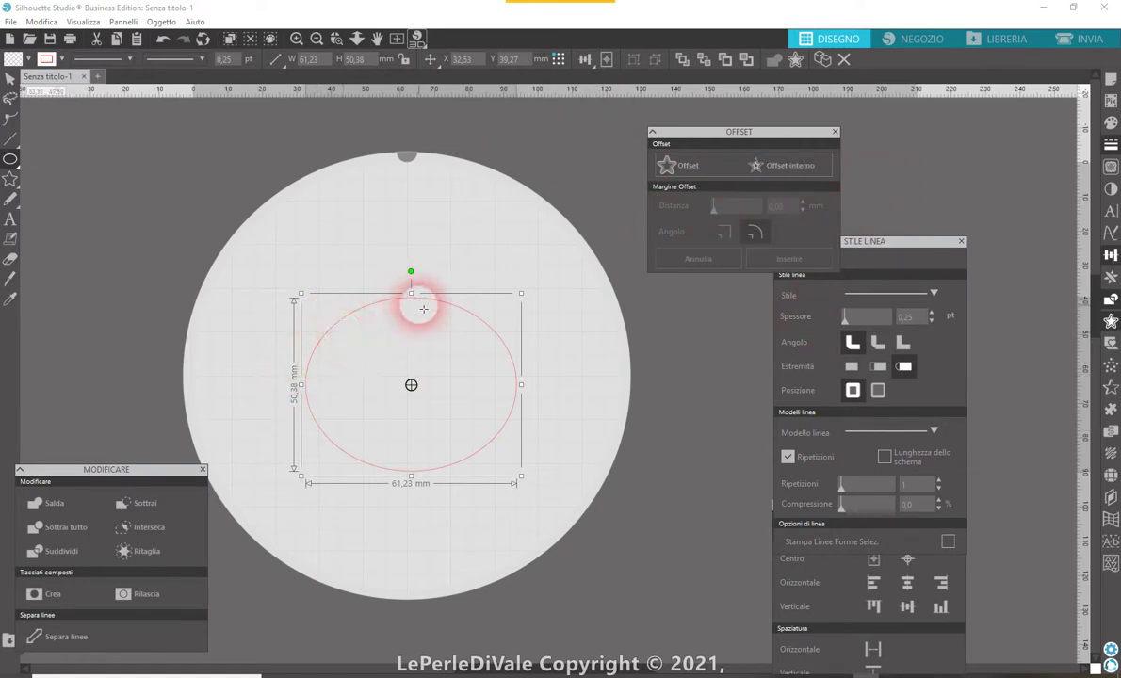
Duplicate the ellipse and move the copy beyond the upper-left edge of the round print bed
left_click(10, 79)
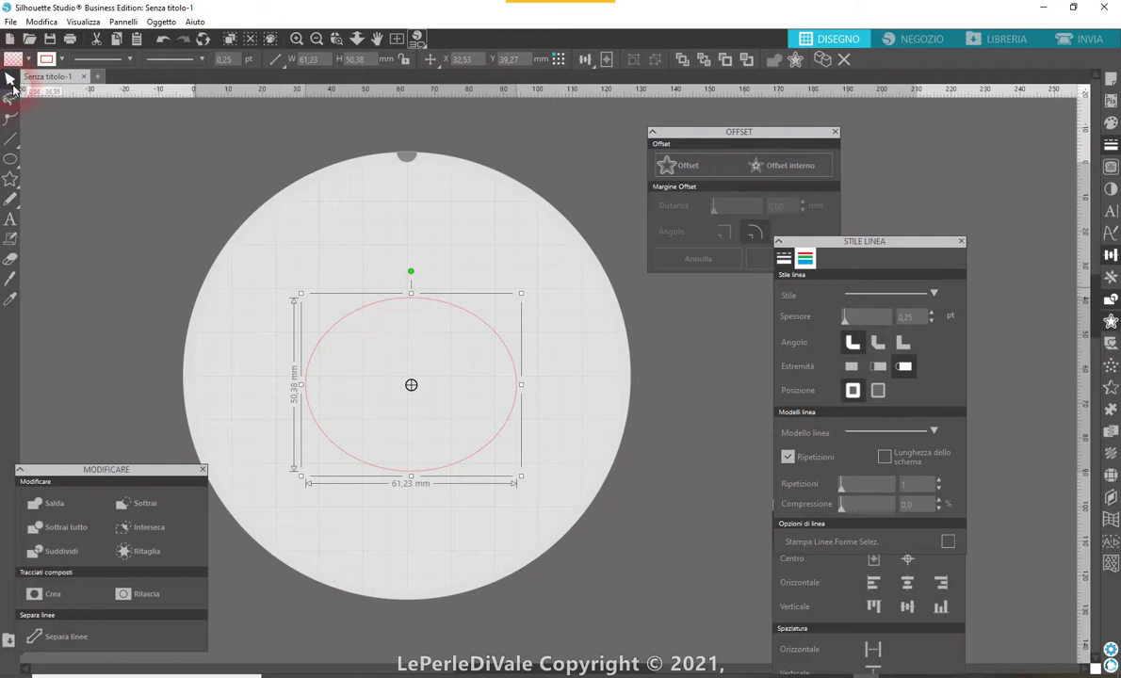
right_click(439, 324)
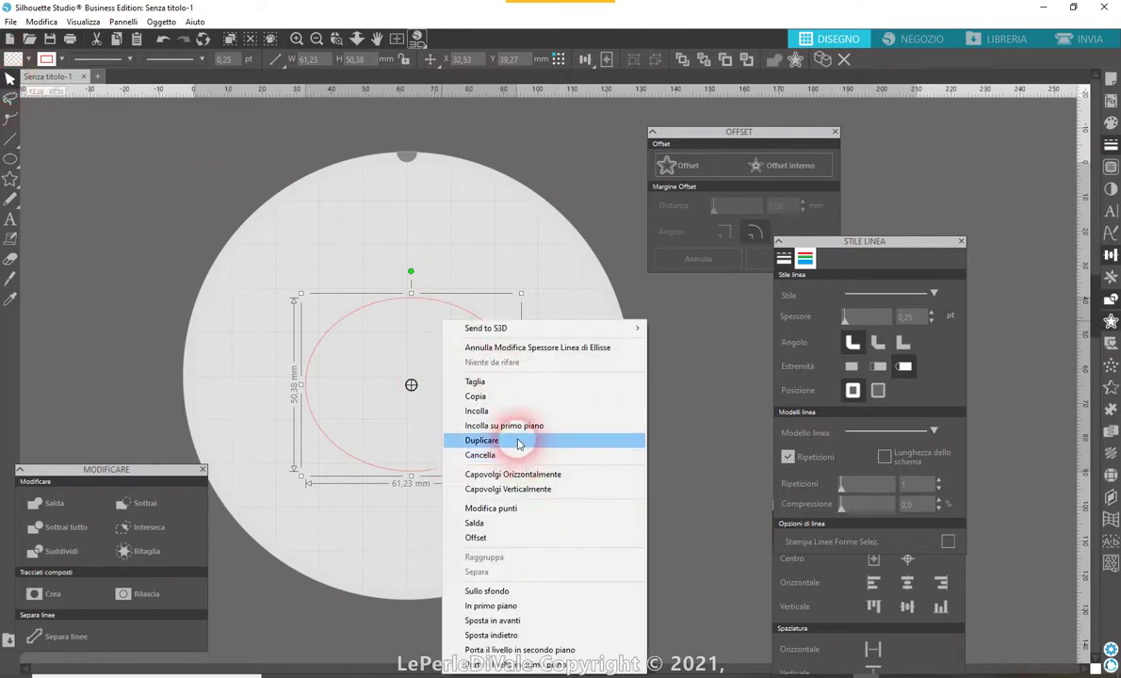
left_click(524, 440)
left_click_drag(501, 322, 188, 185)
left_click(665, 384)
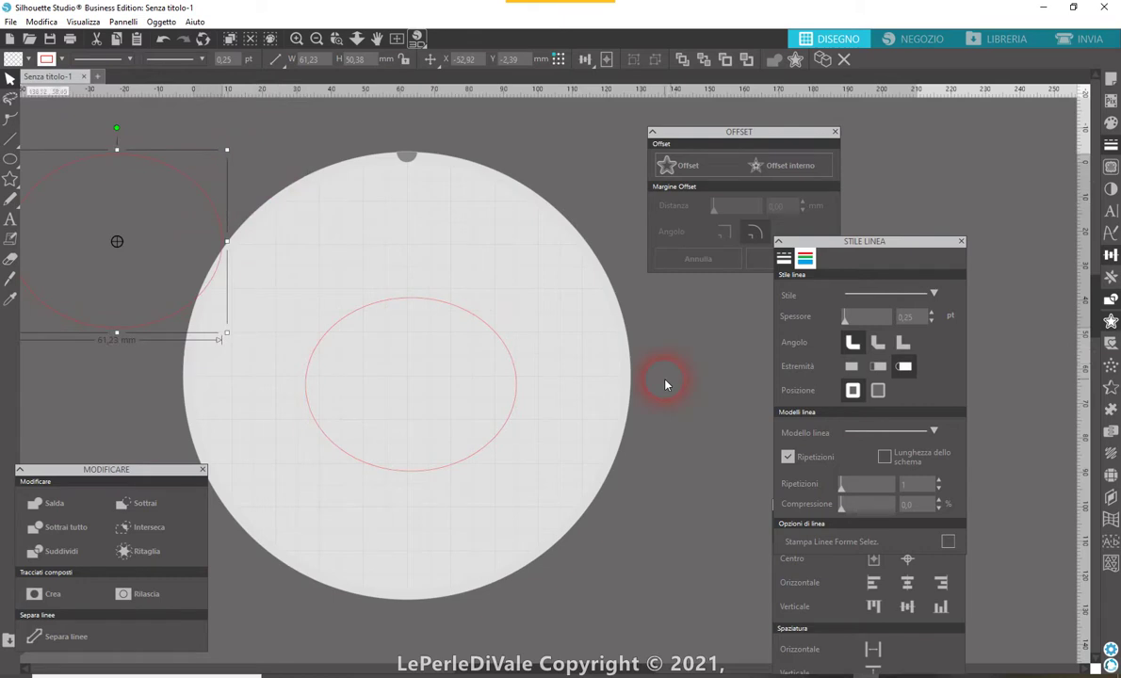
left_click(132, 272)
left_click(775, 166)
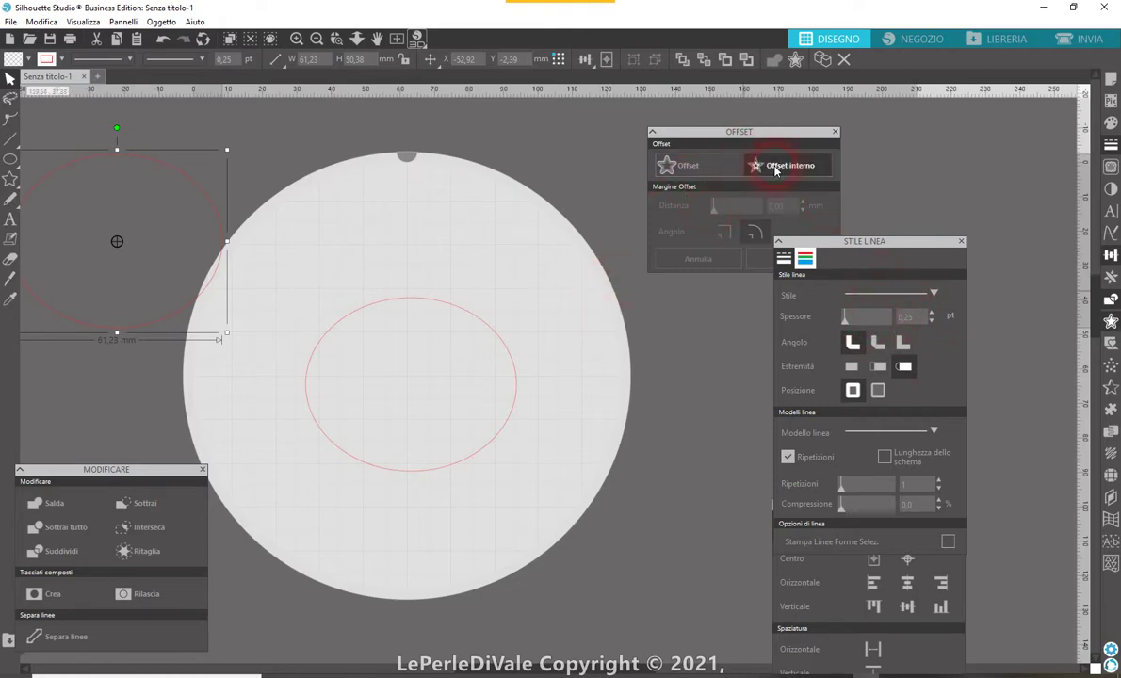
left_click(10, 158)
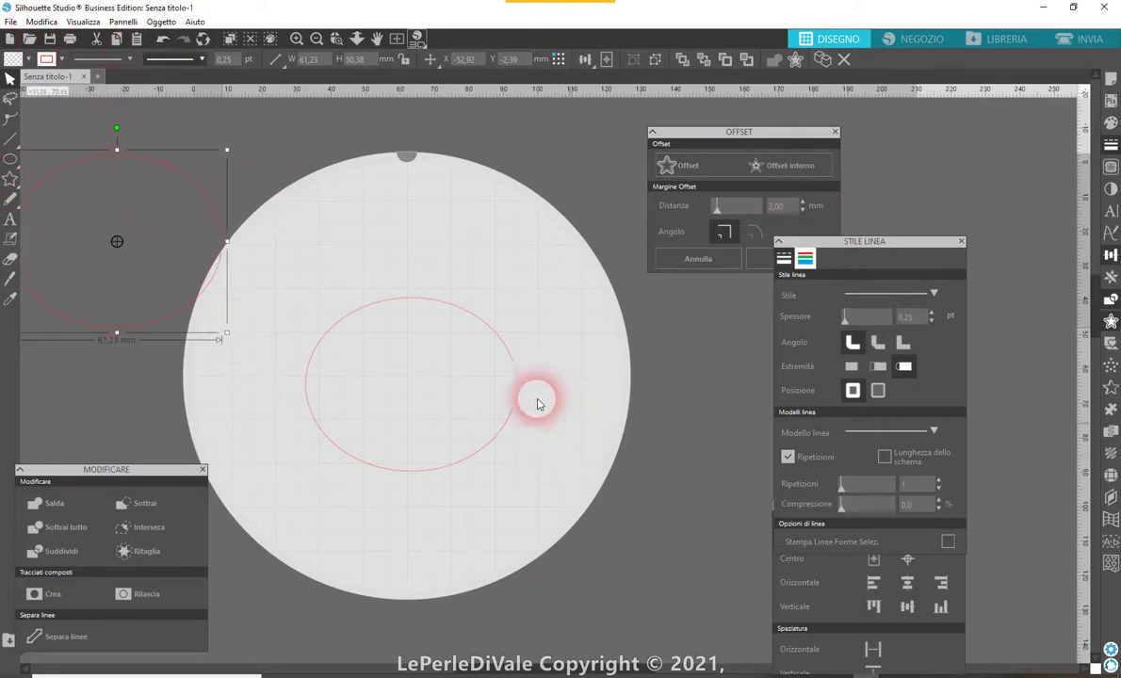
Create an internal offset of the central ellipse at a distance of 6.80 mm
left_click(458, 308)
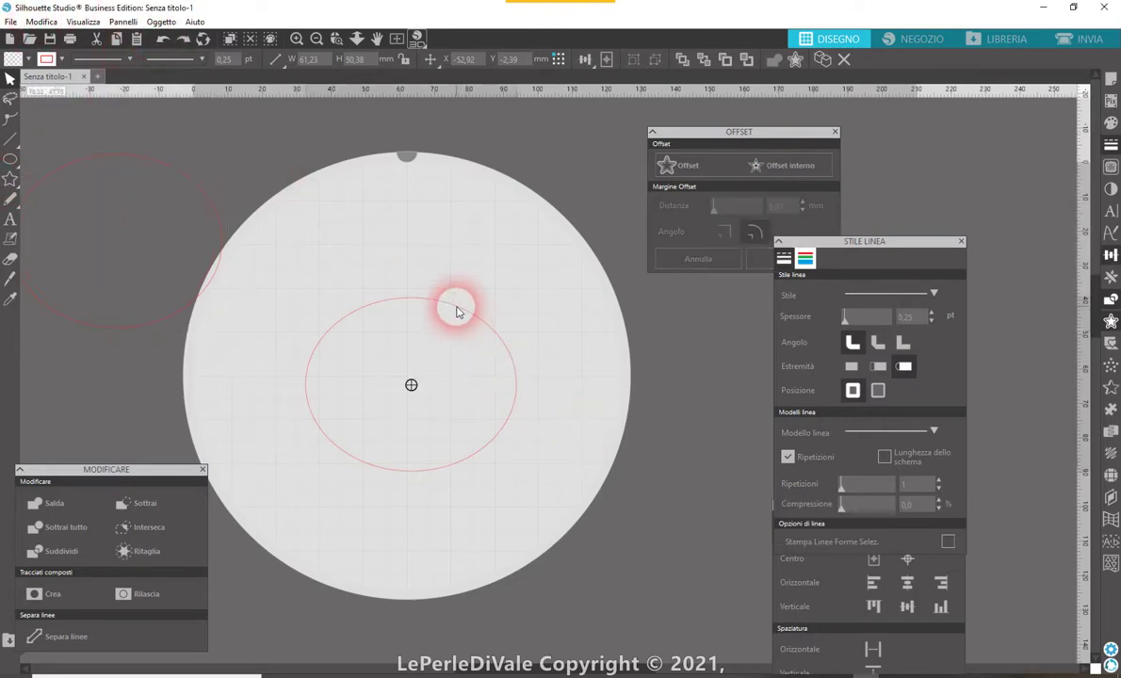
left_click(788, 167)
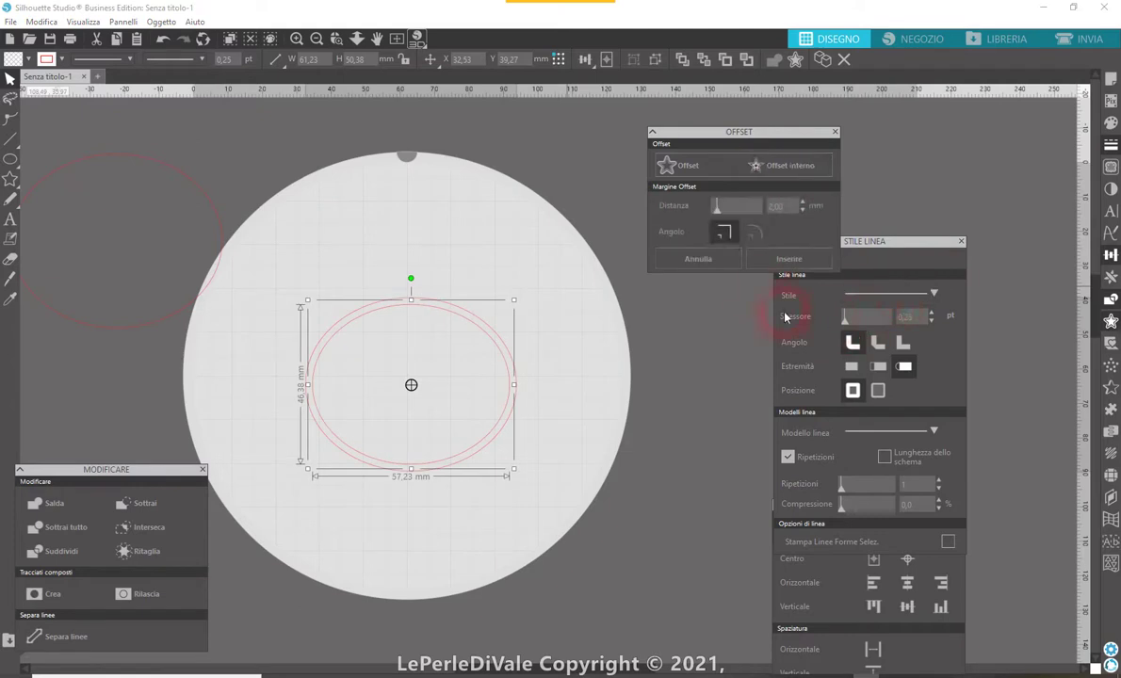
left_click_drag(718, 215, 726, 217)
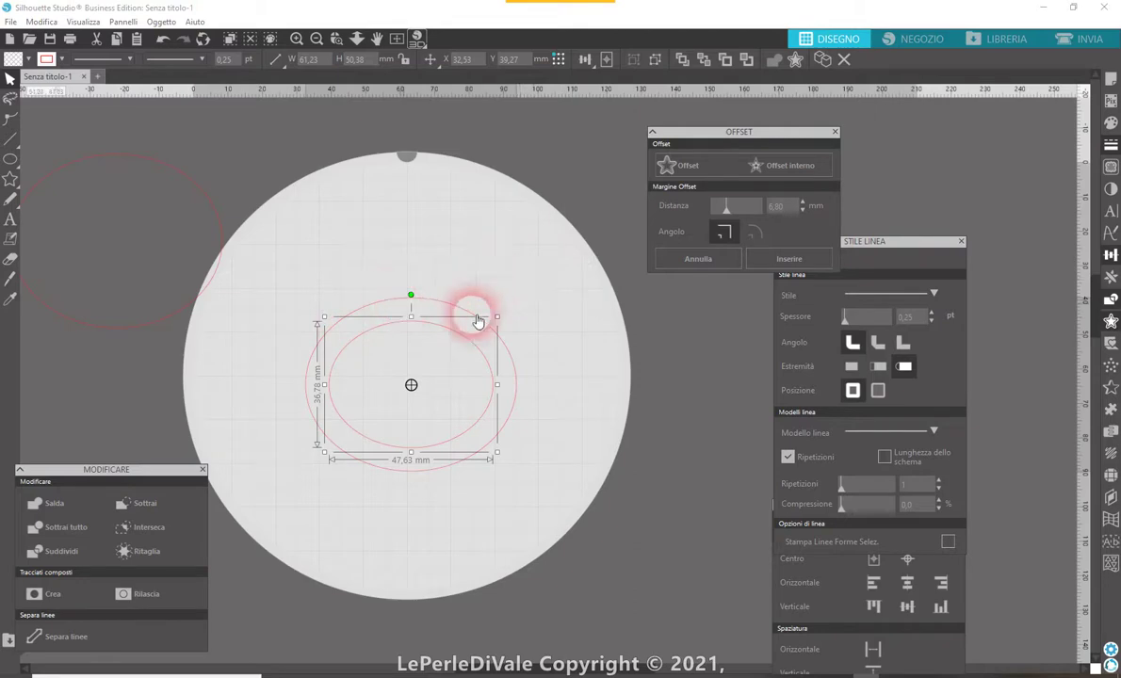
left_click(830, 526)
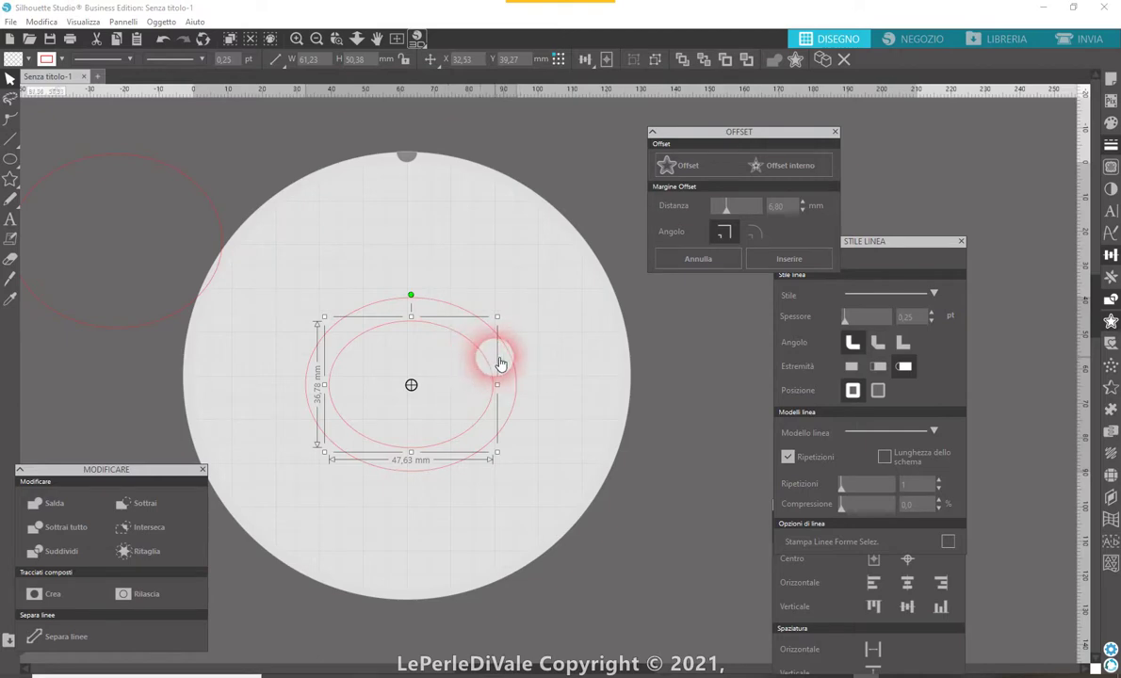
Duplicate the inner offset ellipse and move the copy off the left side of the round print bed
right_click(411, 322)
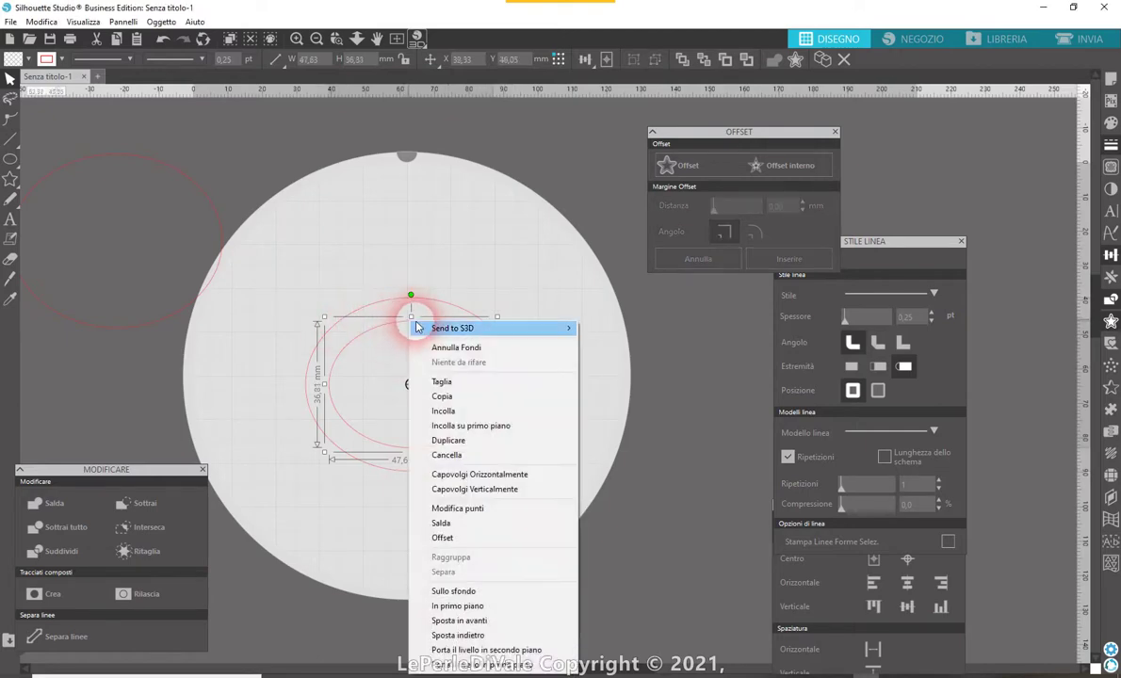
left_click(481, 441)
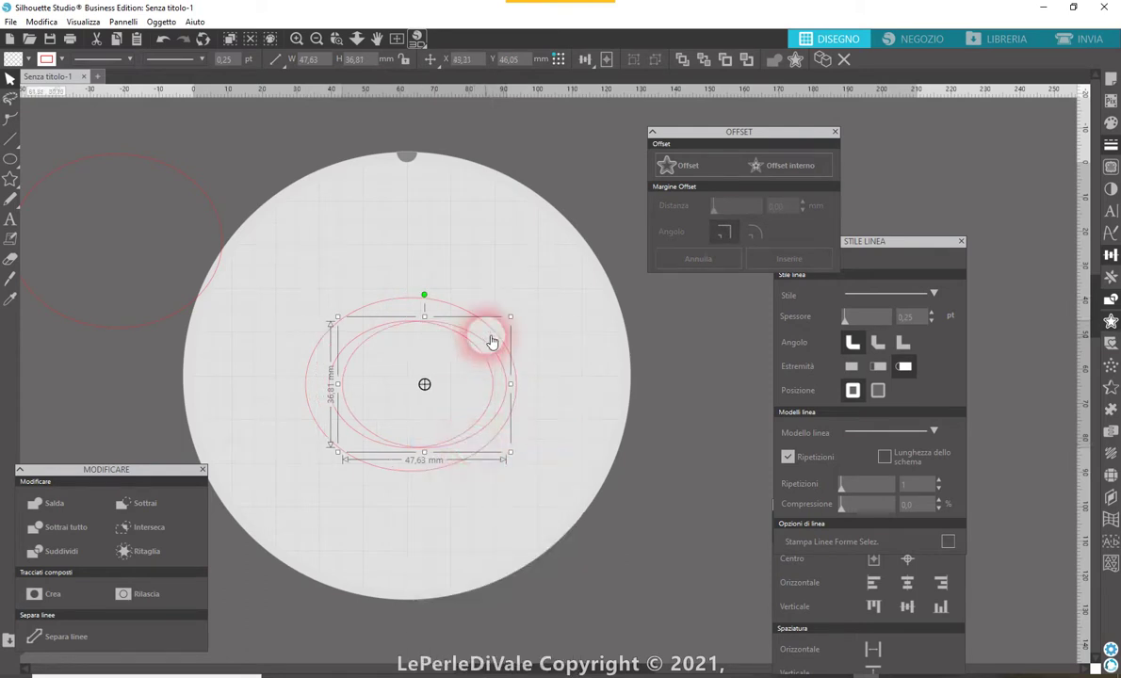
left_click_drag(490, 345, 145, 320)
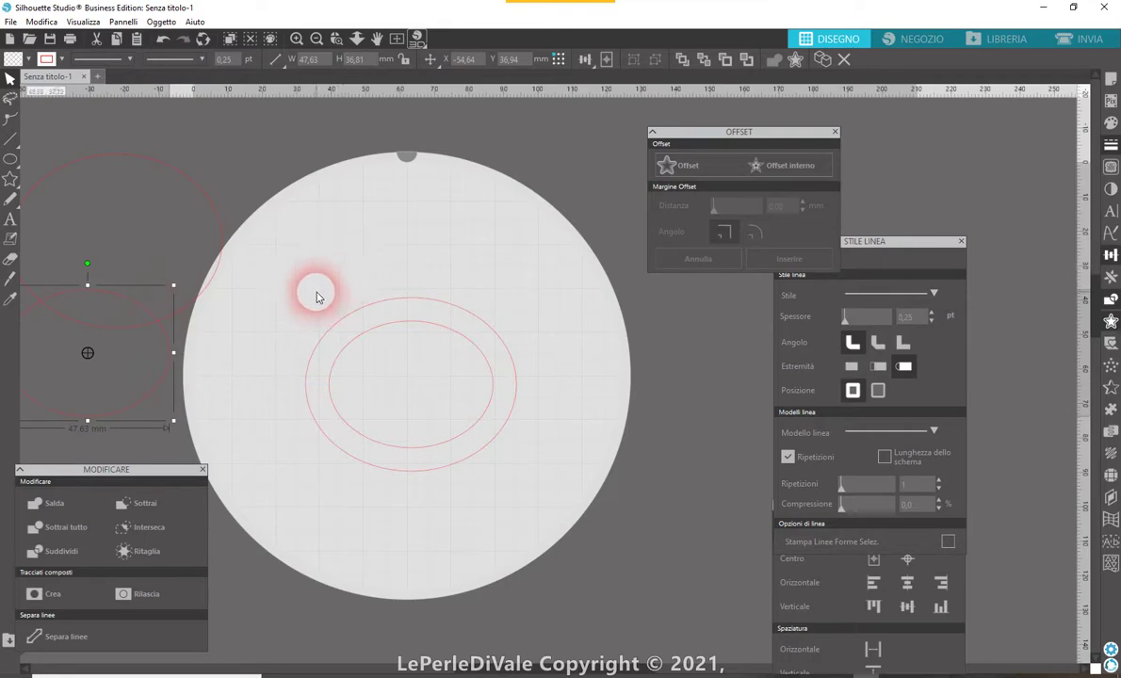
Fill both concentric ellipses in the middle of the print bed with teal
left_click(514, 370)
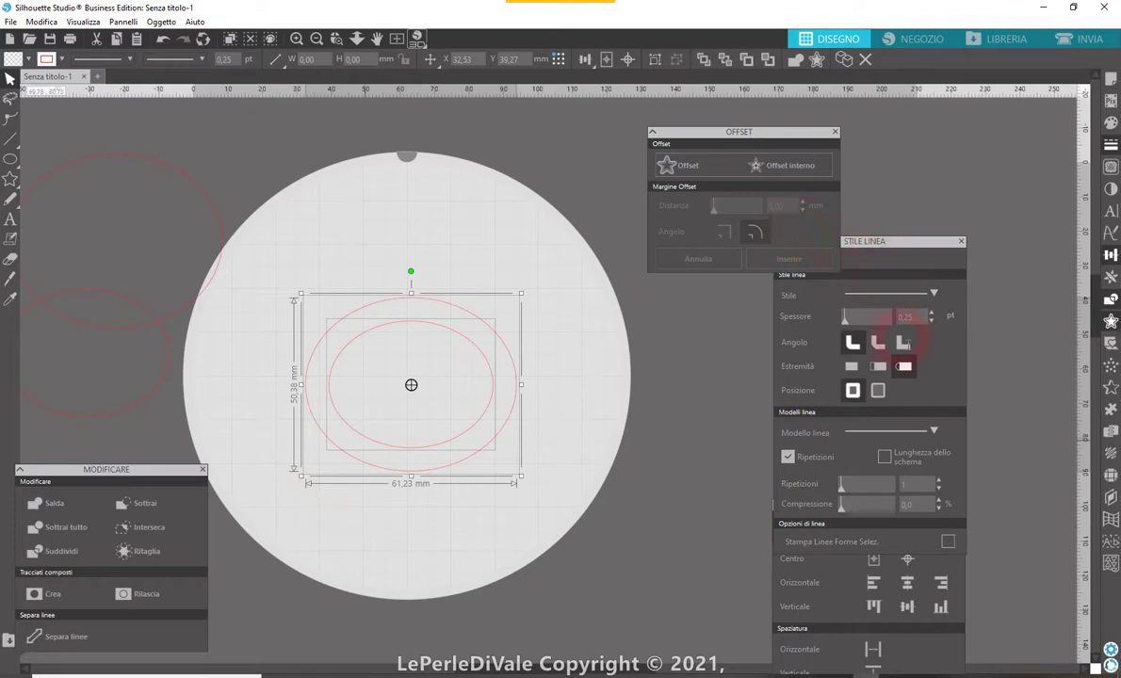
left_click_drag(723, 132, 675, 117)
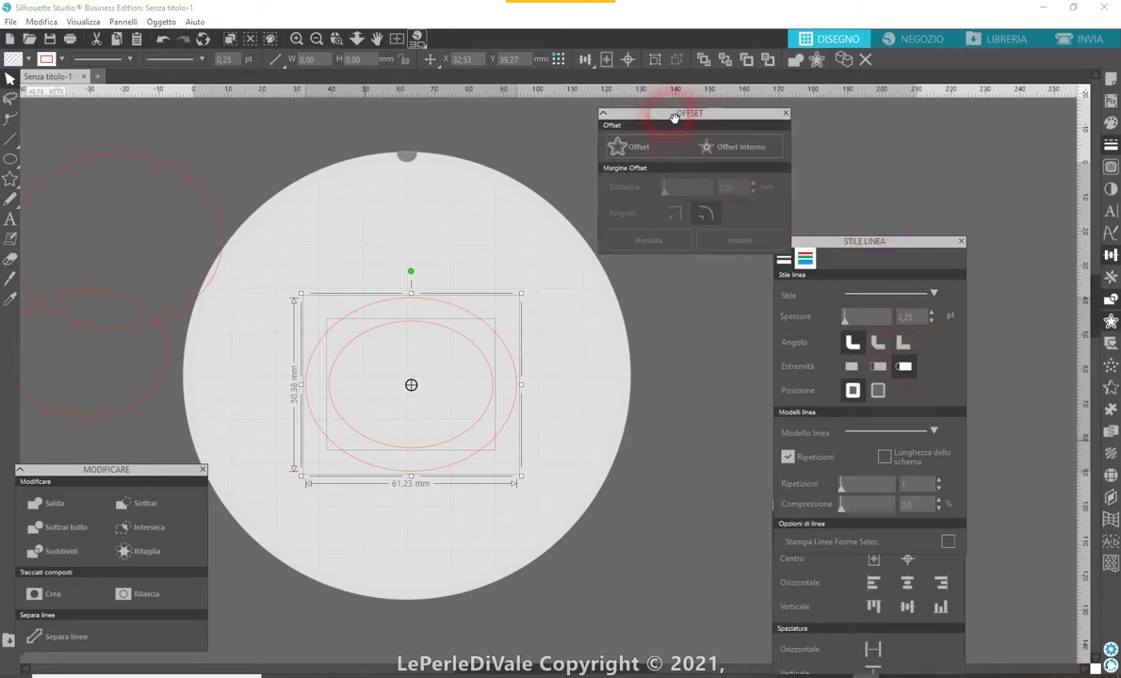
left_click(1112, 167)
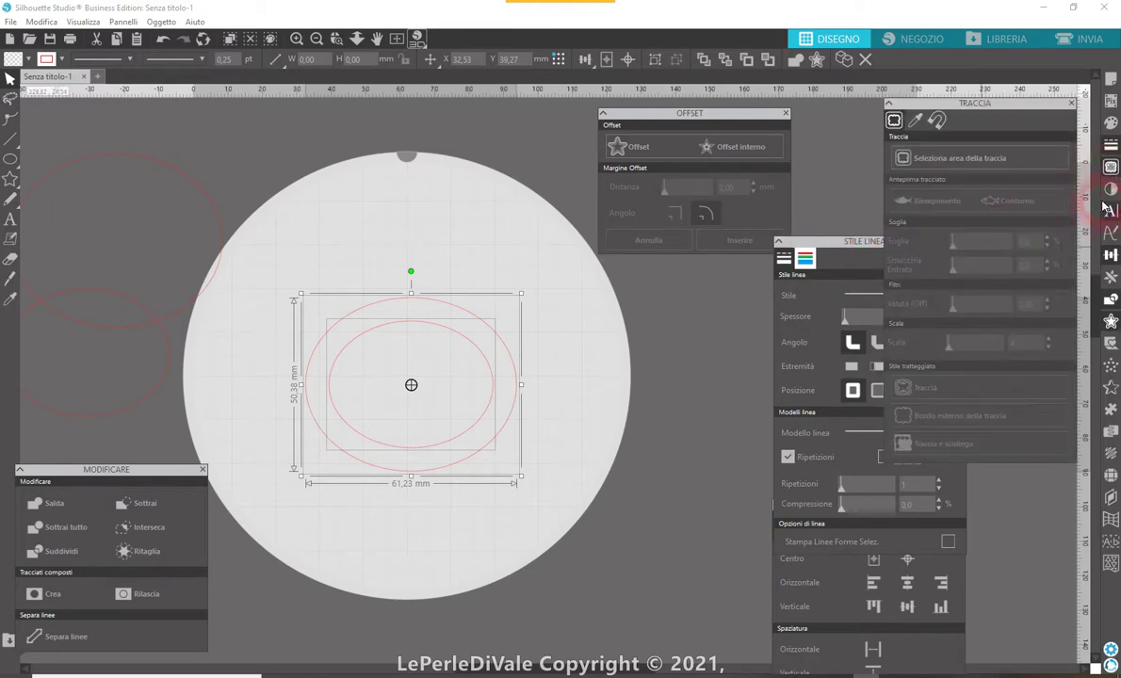
left_click(1110, 122)
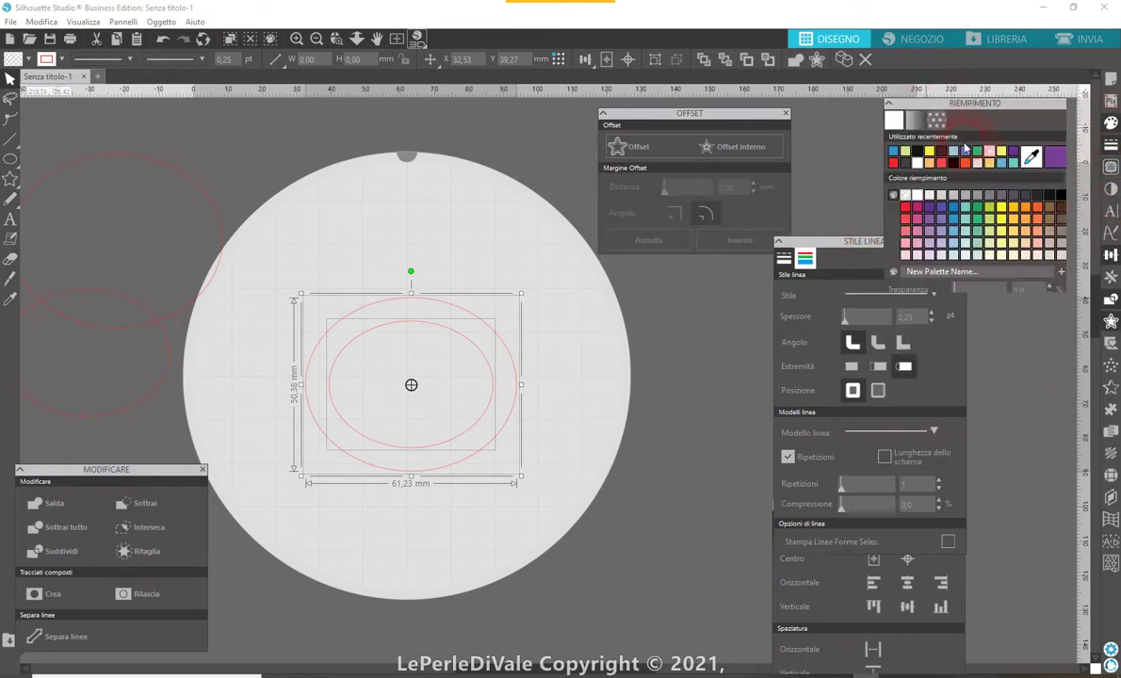
left_click(965, 221)
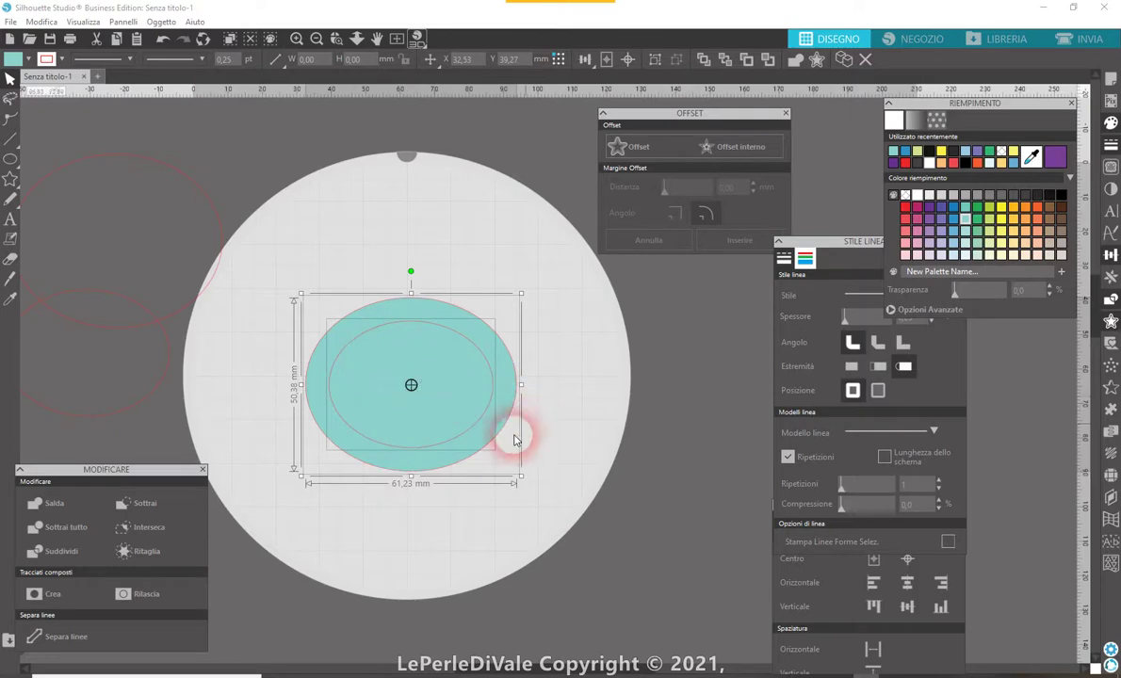
Subtract the inner ellipse from the outer one and move the ring left to select the leftover fragment
left_click(137, 505)
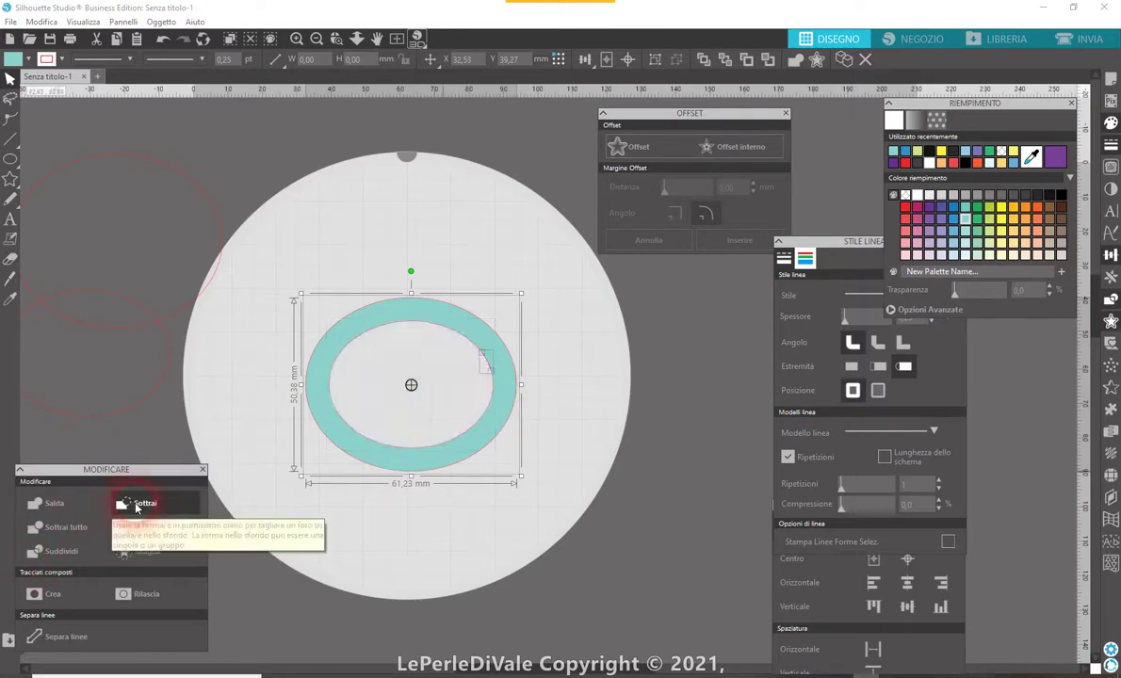
left_click(556, 428)
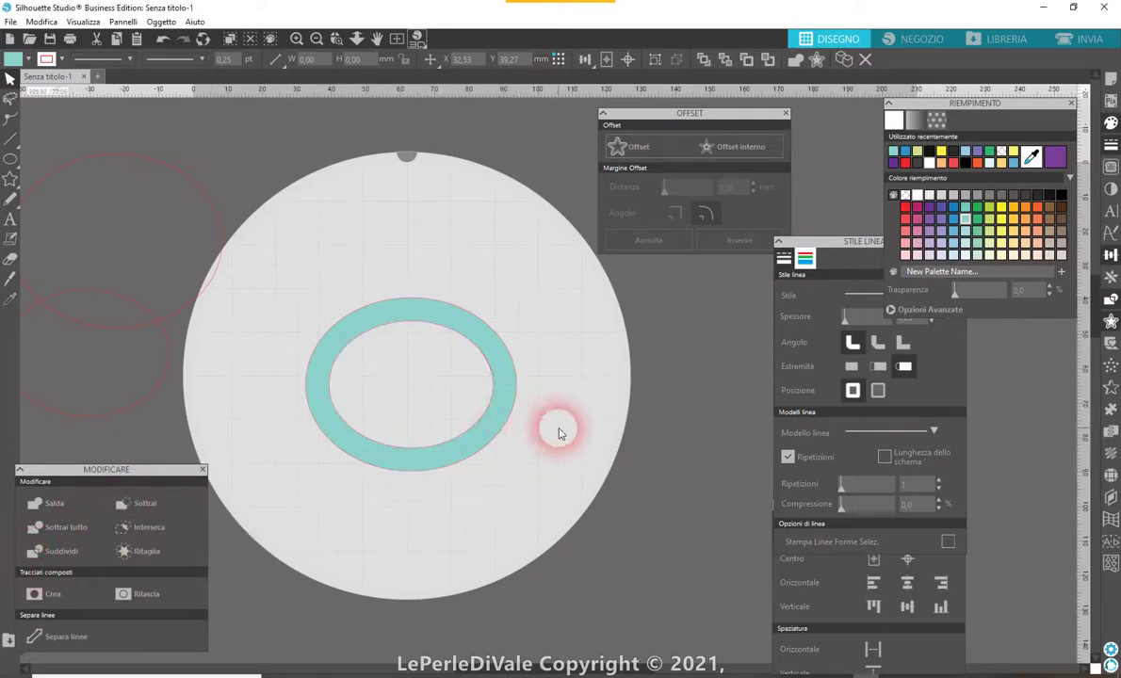
left_click_drag(496, 395, 385, 373)
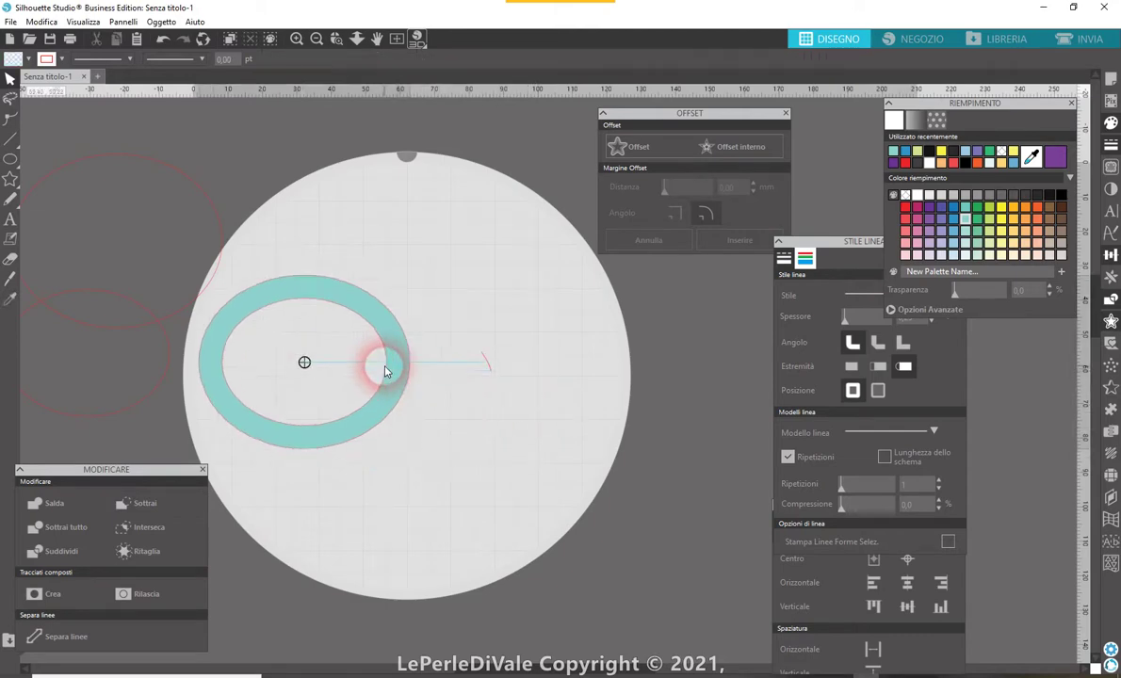
left_click(502, 421)
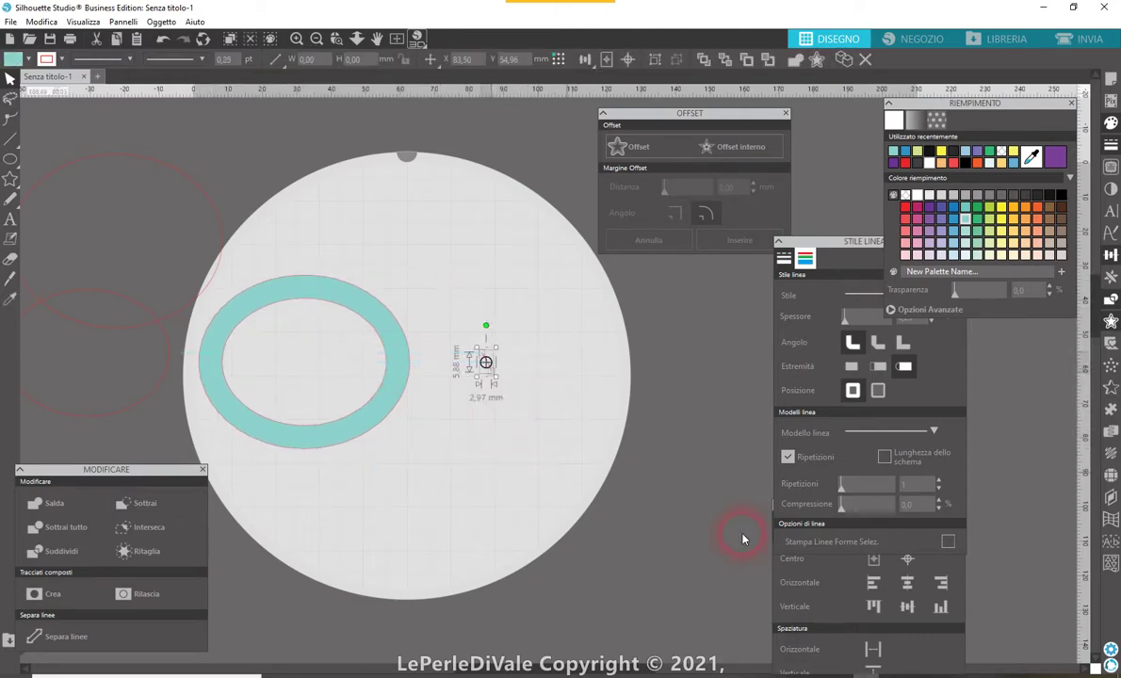
Delete the leftover fragment and move the teal ring to the middle of the round print bed
left_click(808, 580)
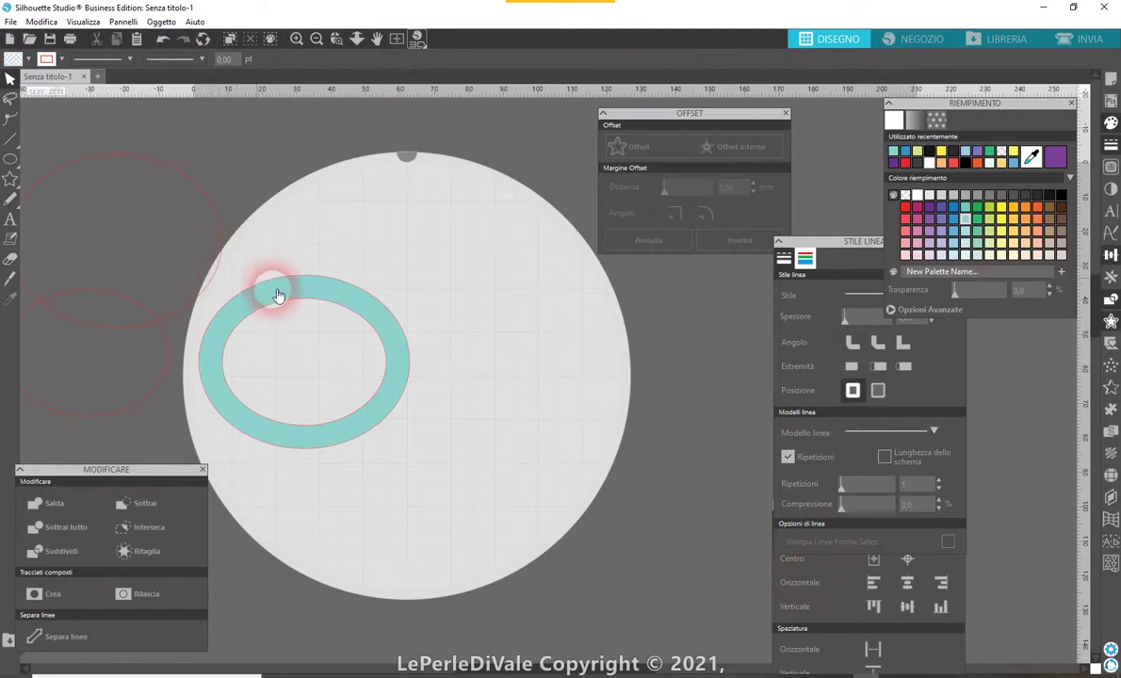
left_click_drag(275, 293, 400, 304)
left_click(552, 414)
left_click(534, 393)
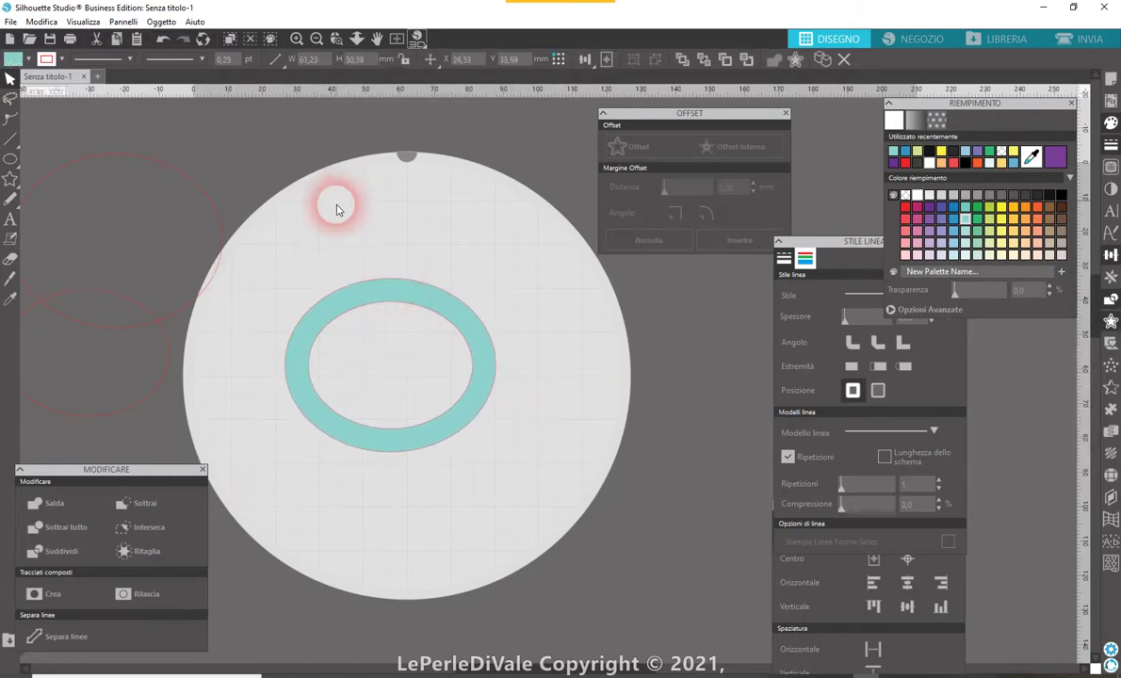
left_click(562, 510)
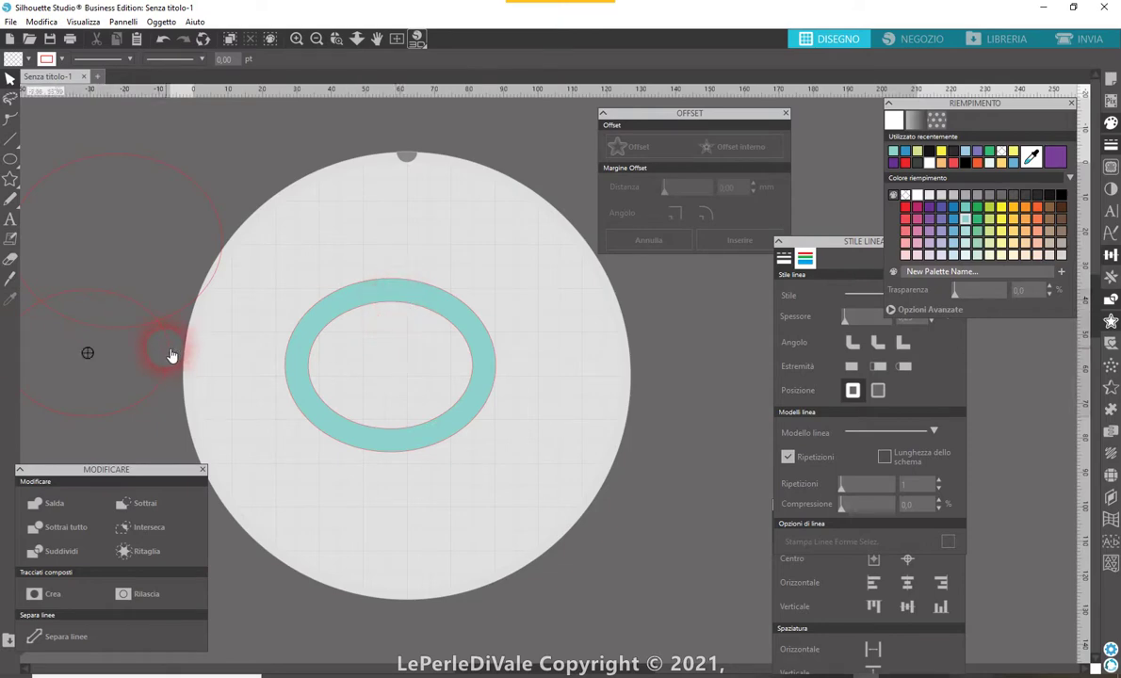
Move the spare ellipse copy from beside the bed into the opening of the teal ring and select it
left_click_drag(172, 356, 474, 364)
left_click(453, 360)
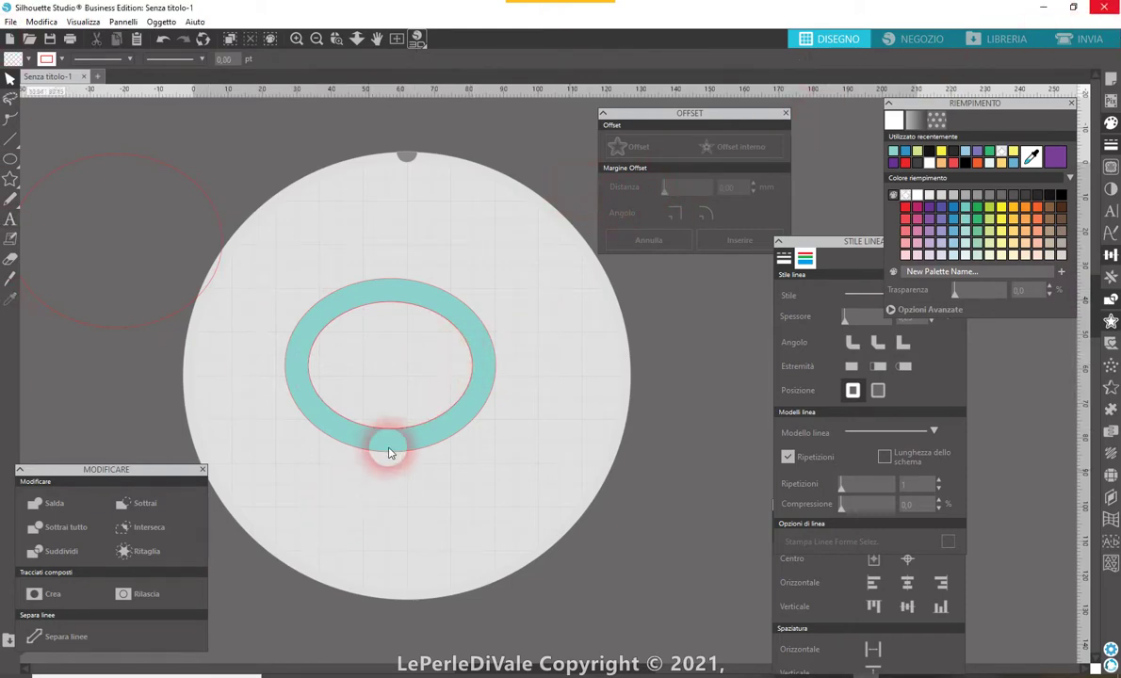
left_click(469, 400)
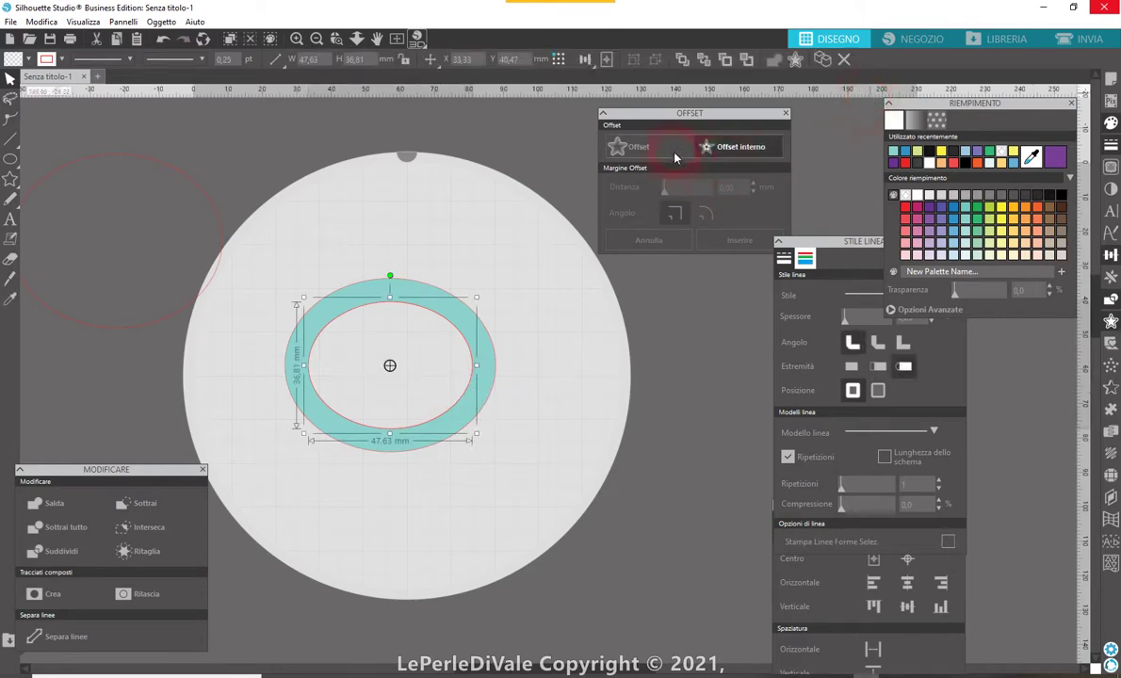
Create an external offset of the ellipse inside the teal ring at a distance of 3.50 mm
left_click(638, 148)
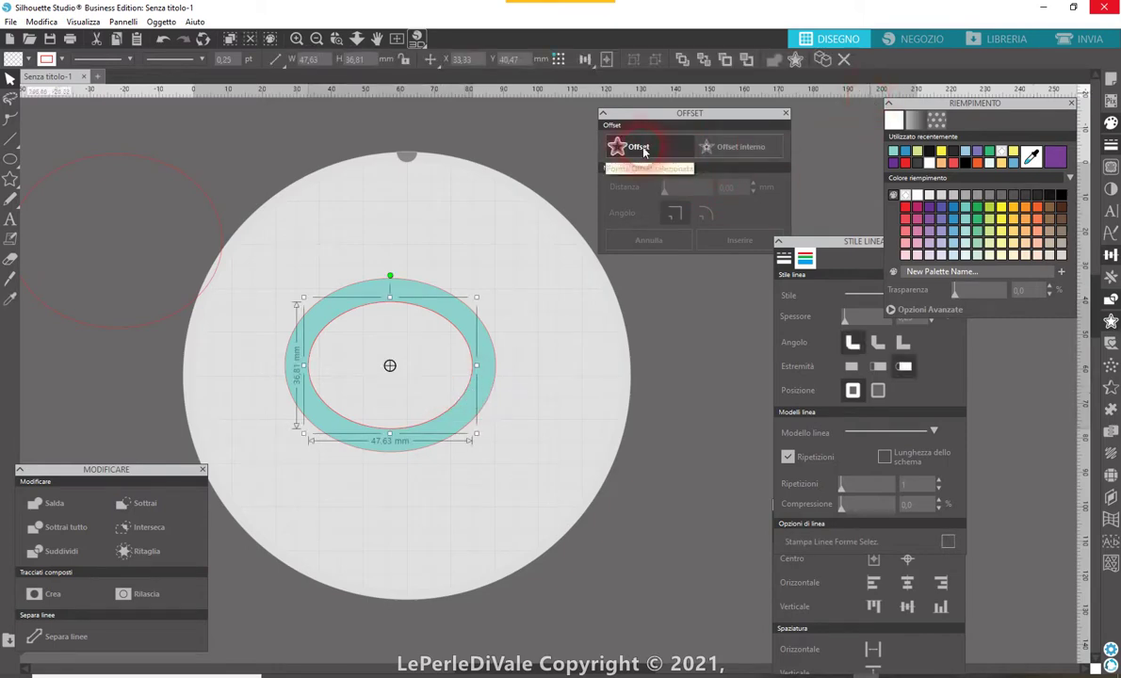
left_click(639, 148)
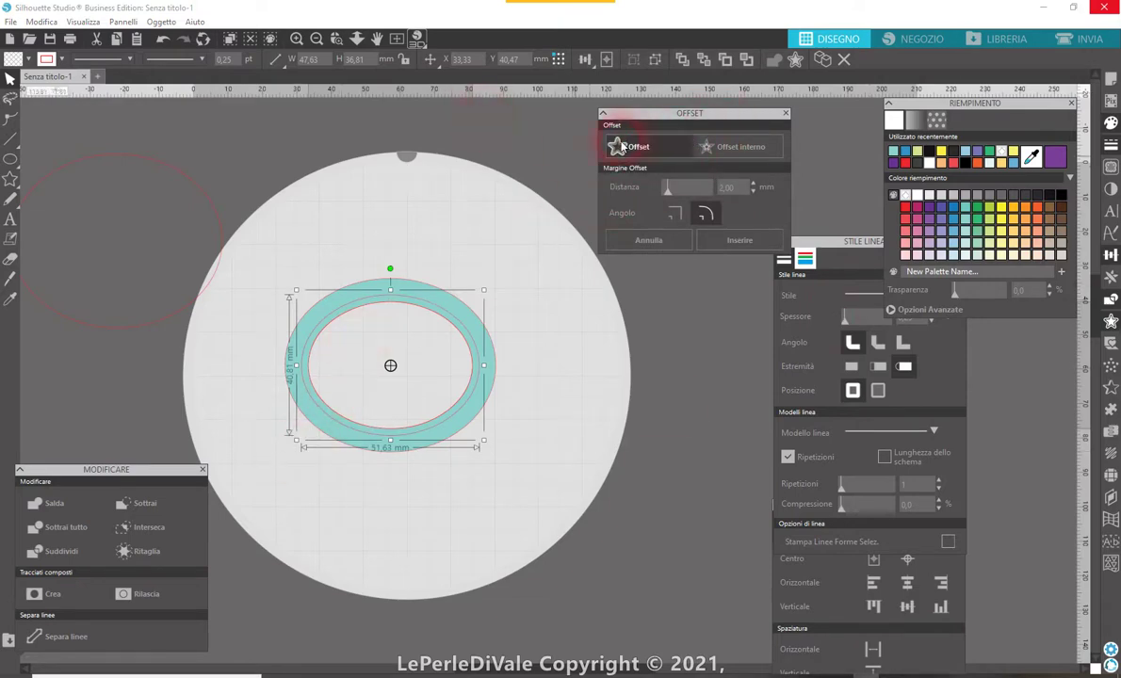
left_click(753, 183)
left_click(754, 184)
left_click(754, 184)
left_click(753, 184)
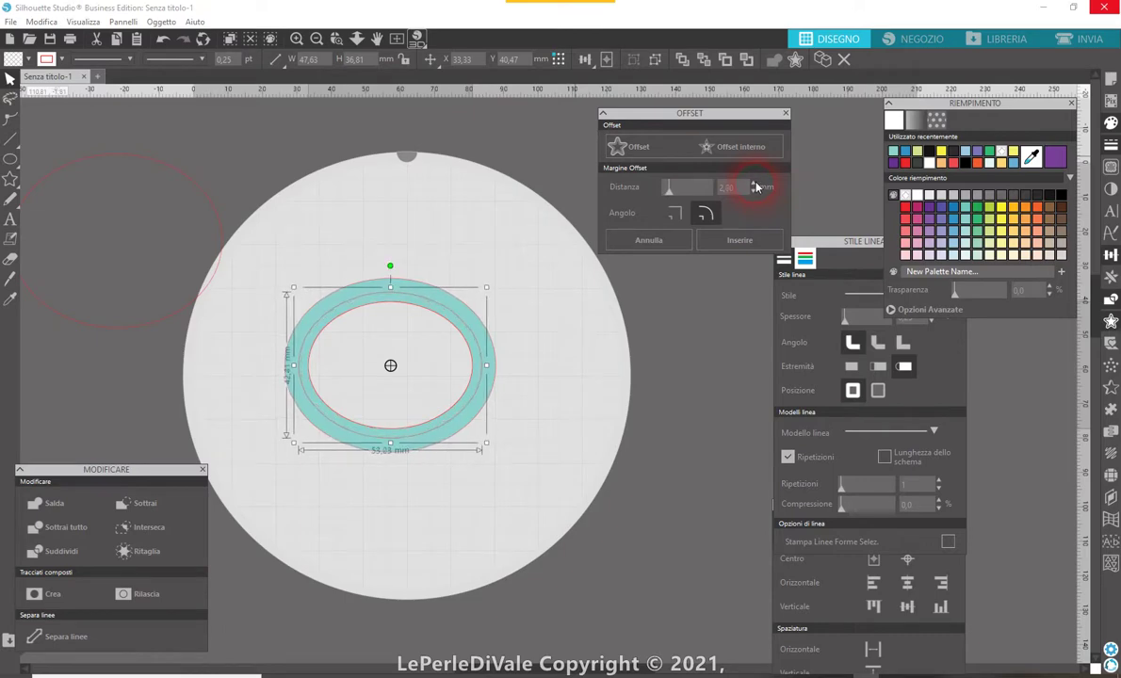
left_click(754, 183)
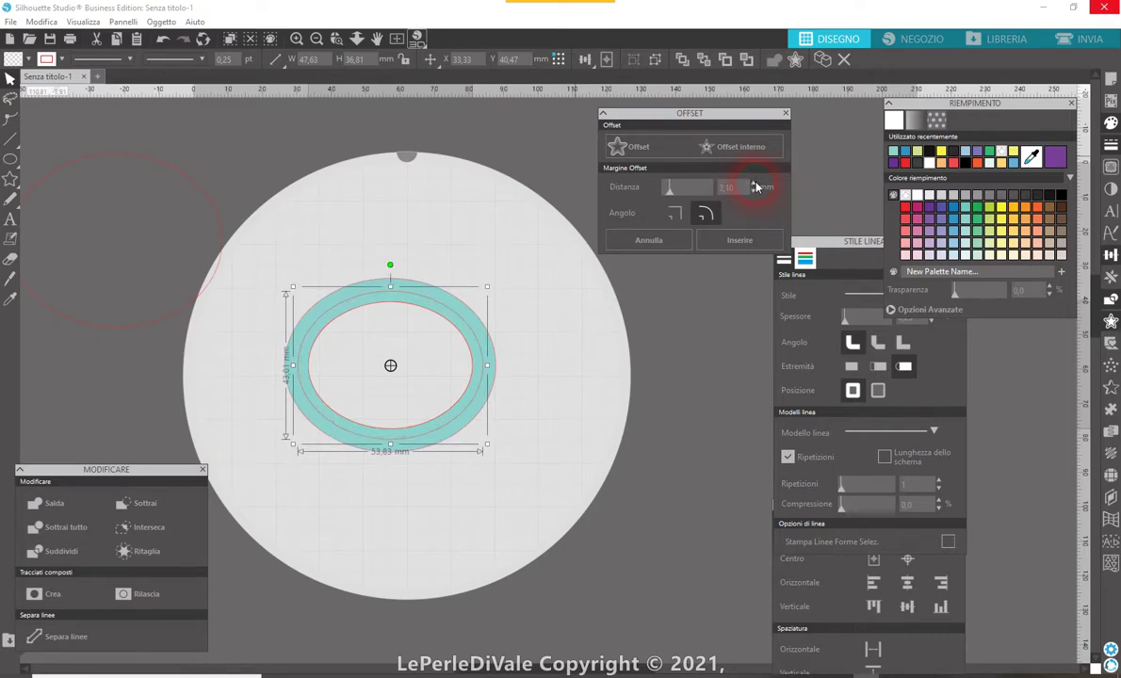
left_click(754, 184)
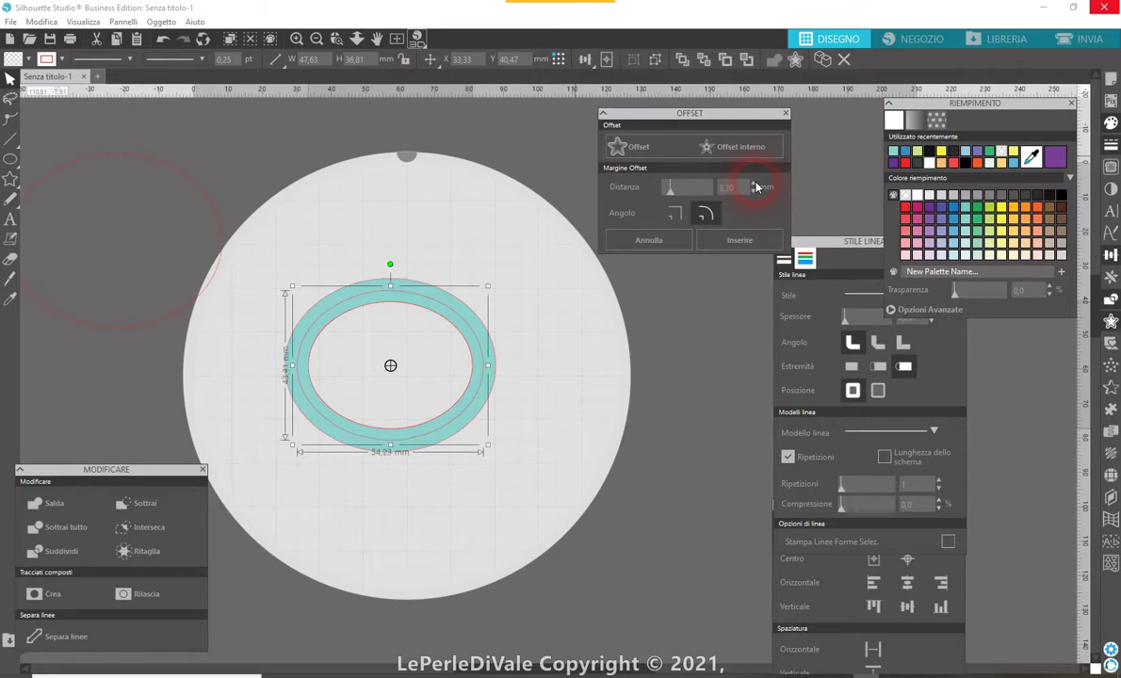
left_click(754, 183)
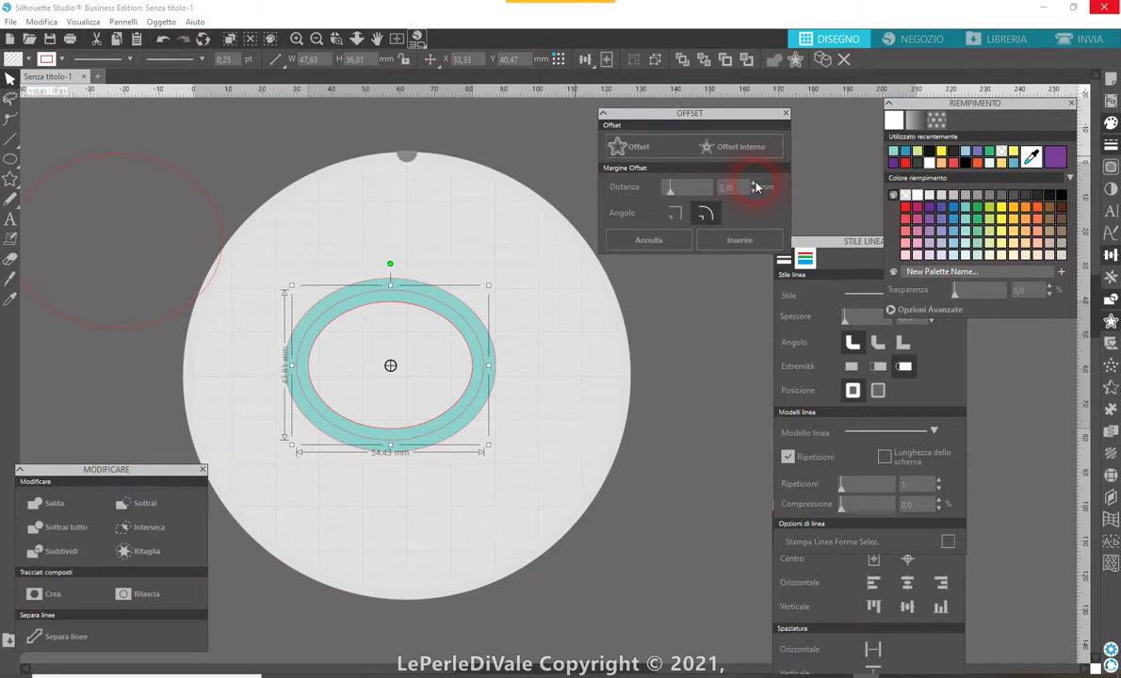
left_click(754, 184)
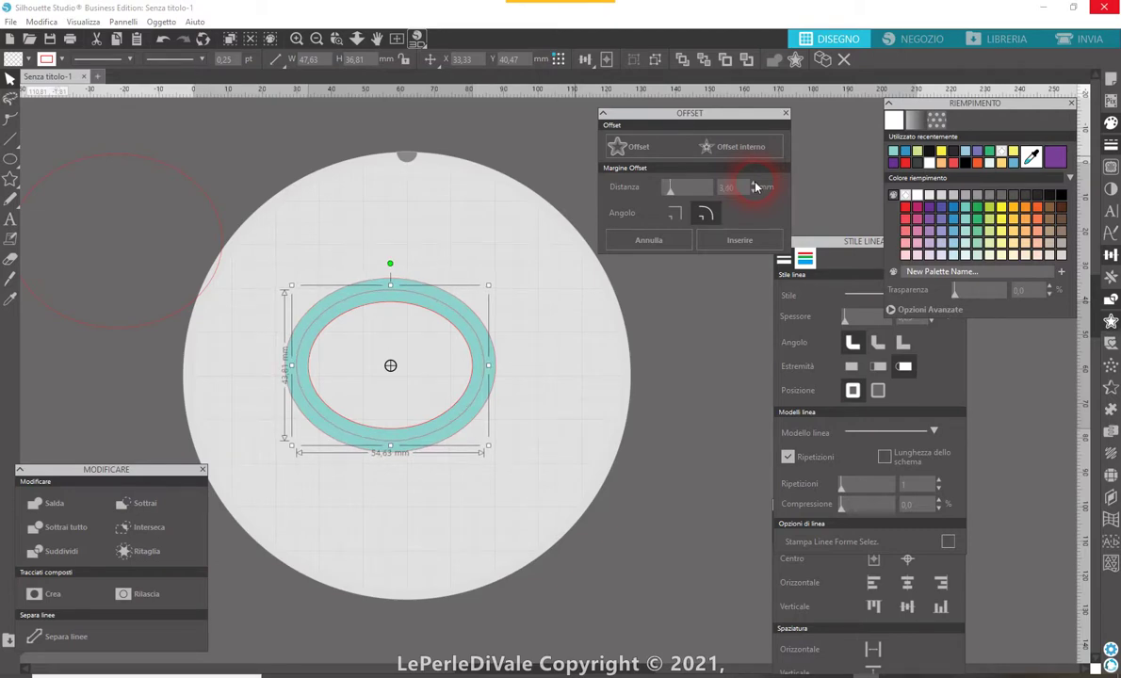
left_click(754, 184)
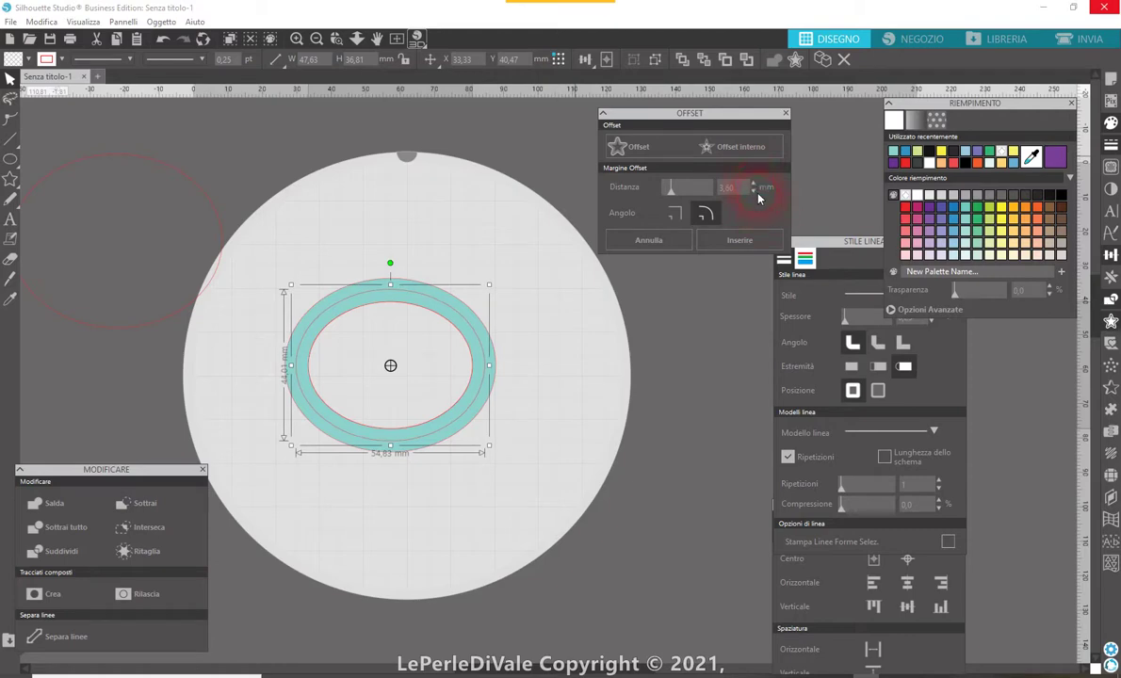
left_click(757, 192)
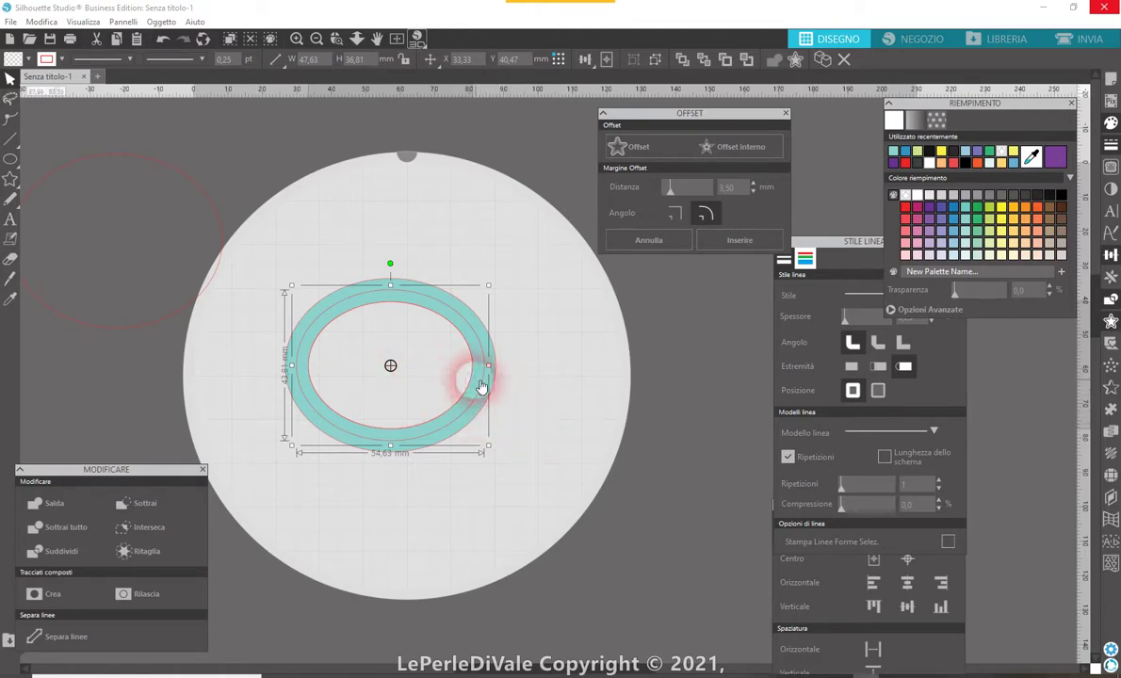
Move the teal ring off to the lower right of the bed and centre the two remaining ellipses on each other horizontally and vertically
left_click_drag(493, 381, 757, 464)
left_click(403, 309)
mouse_move(403, 309)
left_mouse_down()
mouse_move(418, 306)
mouse_move(418, 318)
left_mouse_up()
left_click_drag(323, 273, 490, 421)
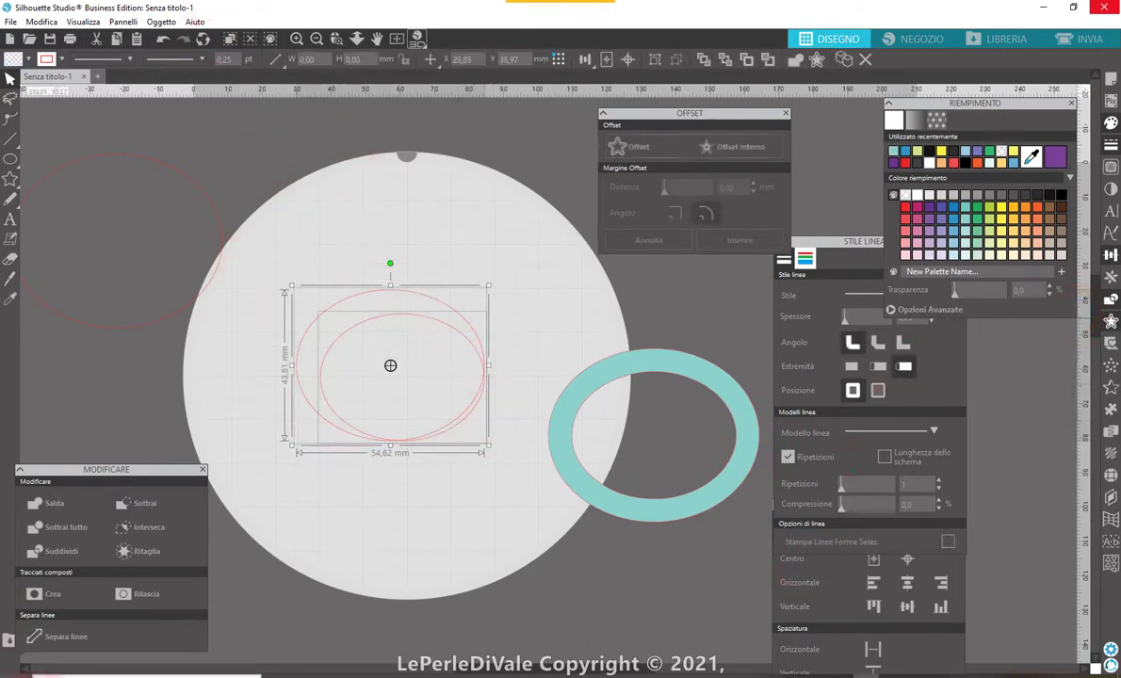
left_click(907, 584)
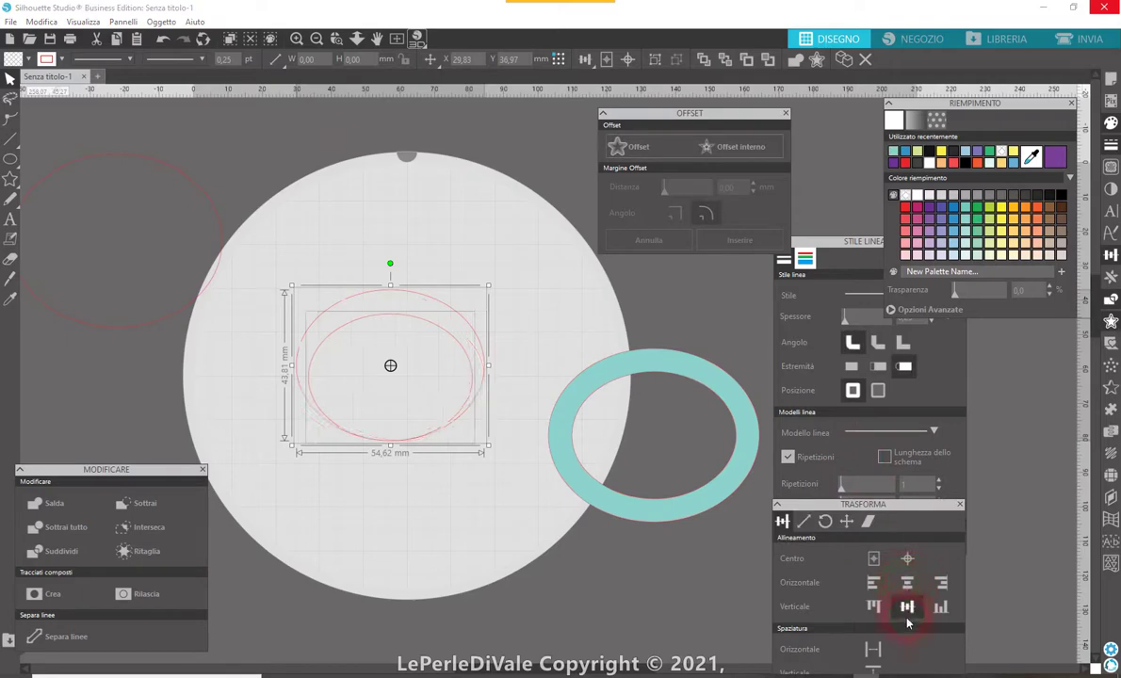
left_click(908, 584)
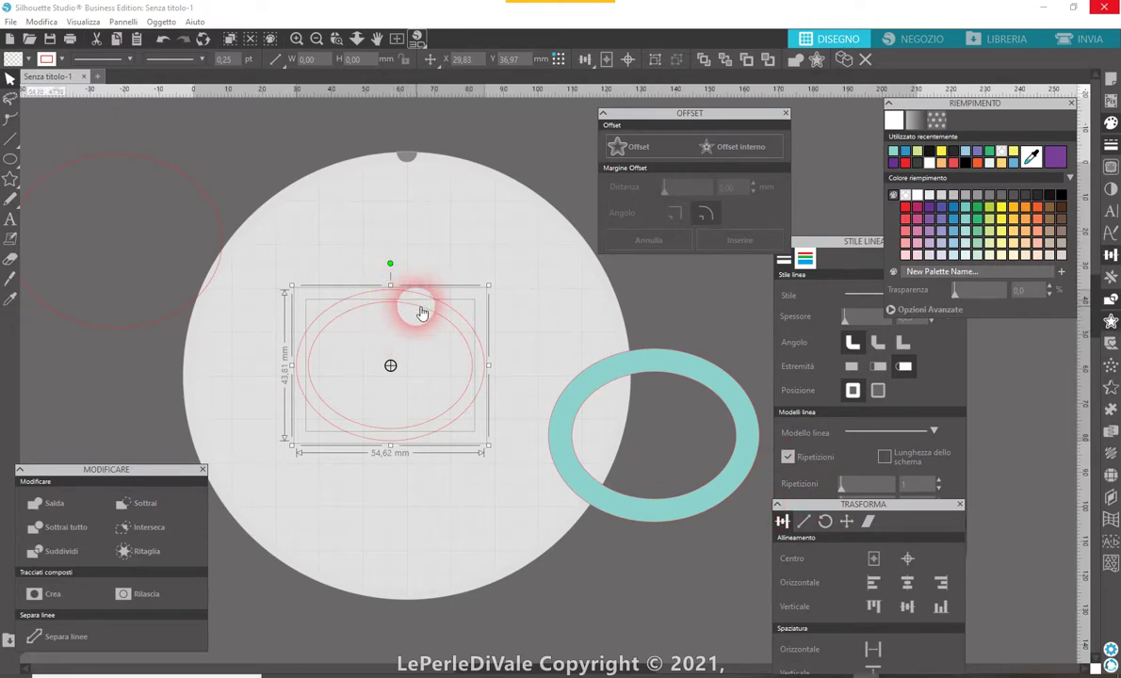
Duplicate the inner ellipse and move the copy to the upper right edge of the print bed
right_click(422, 313)
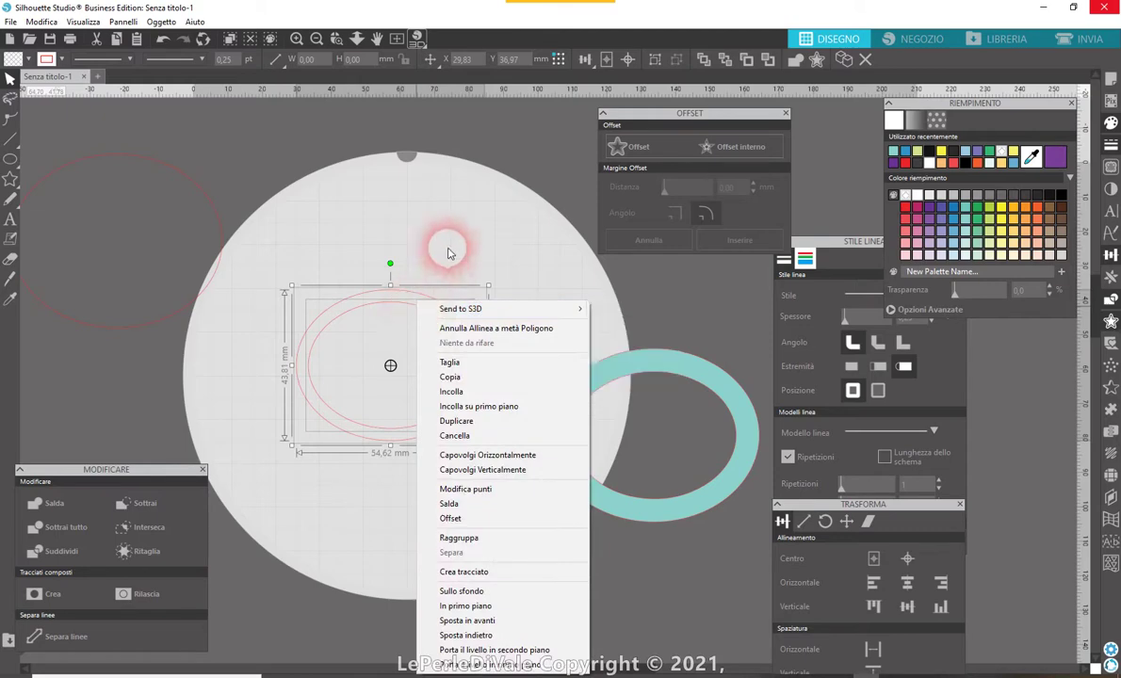
left_click(436, 252)
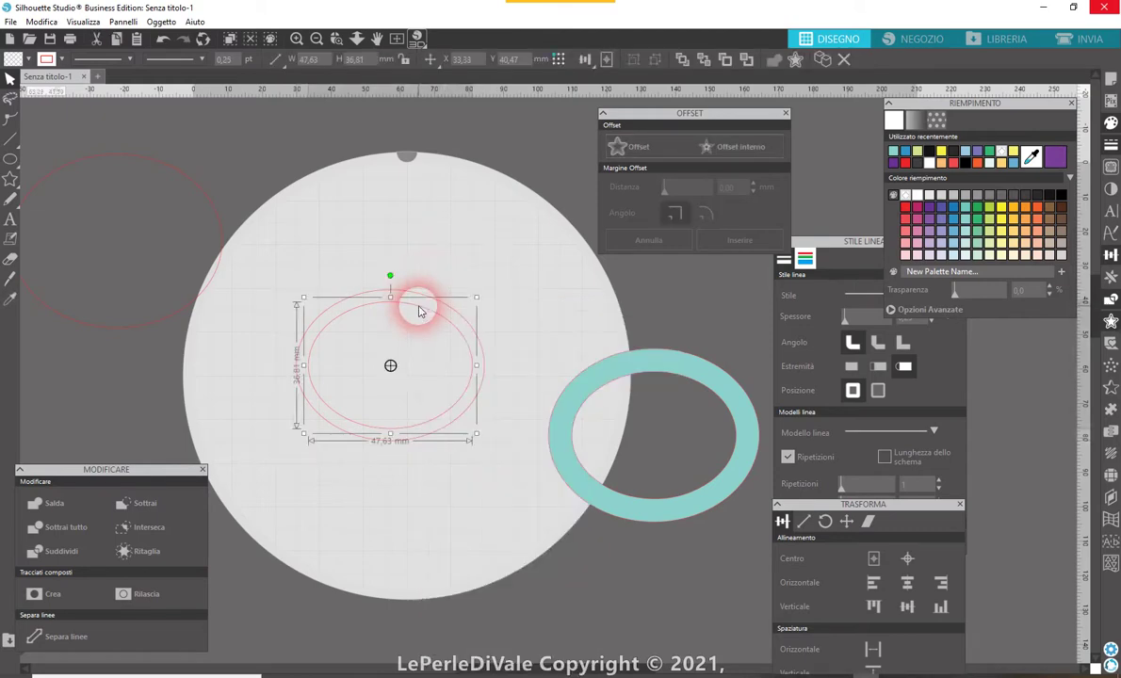
right_click(420, 312)
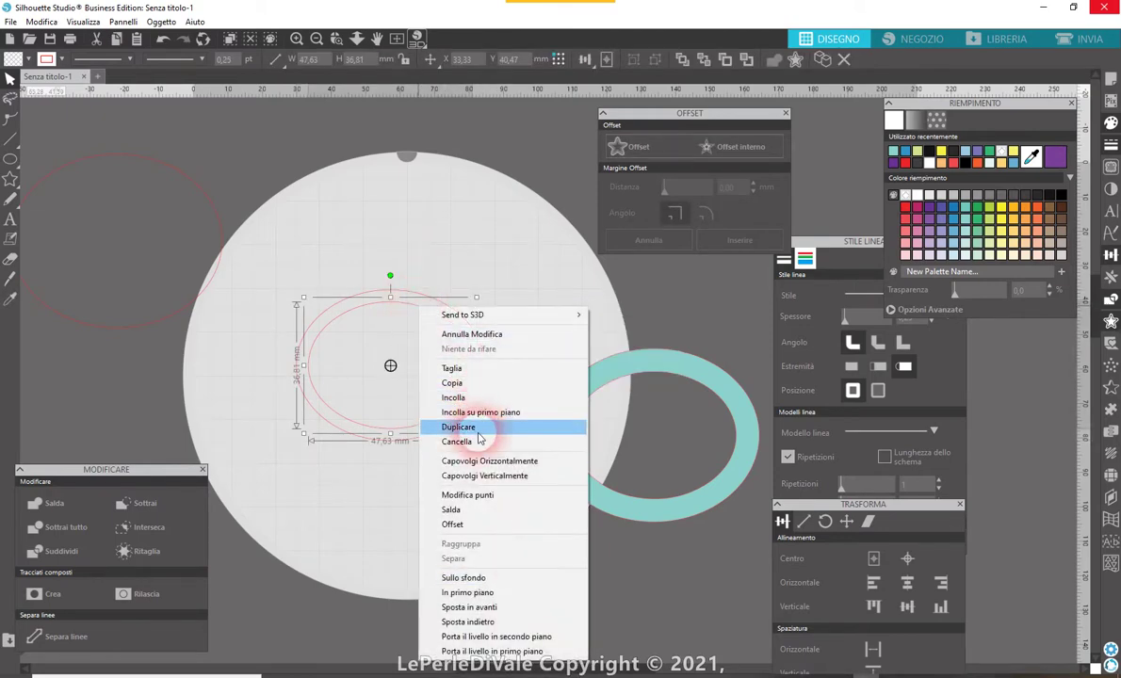
left_click(478, 431)
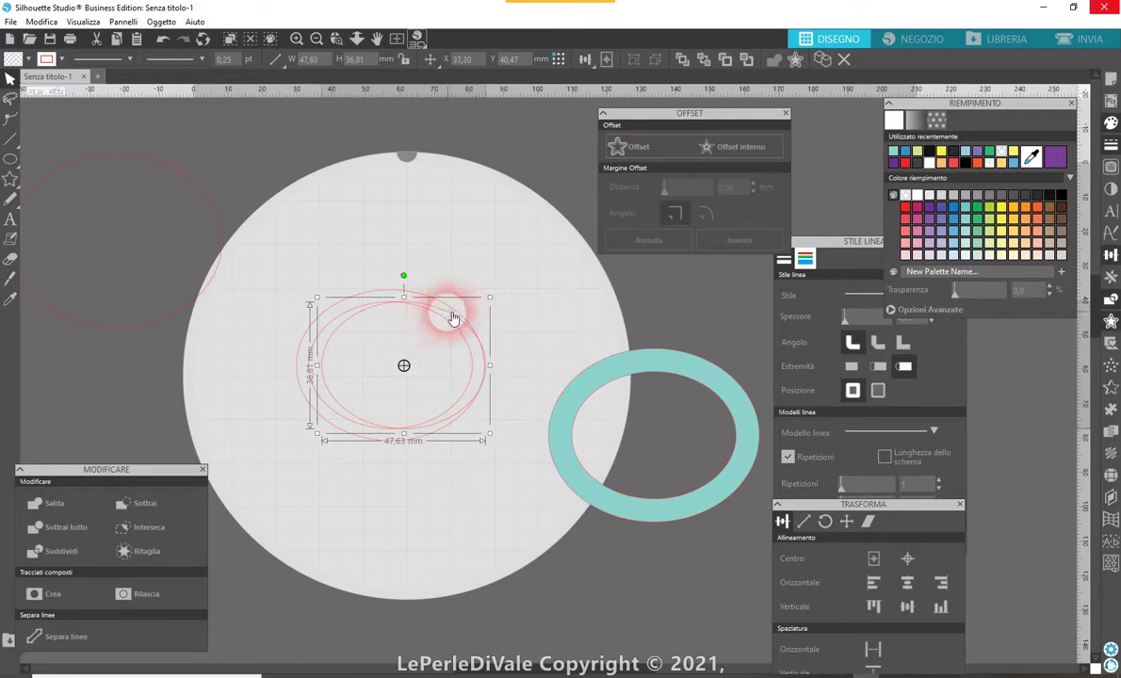
left_click_drag(451, 315, 526, 127)
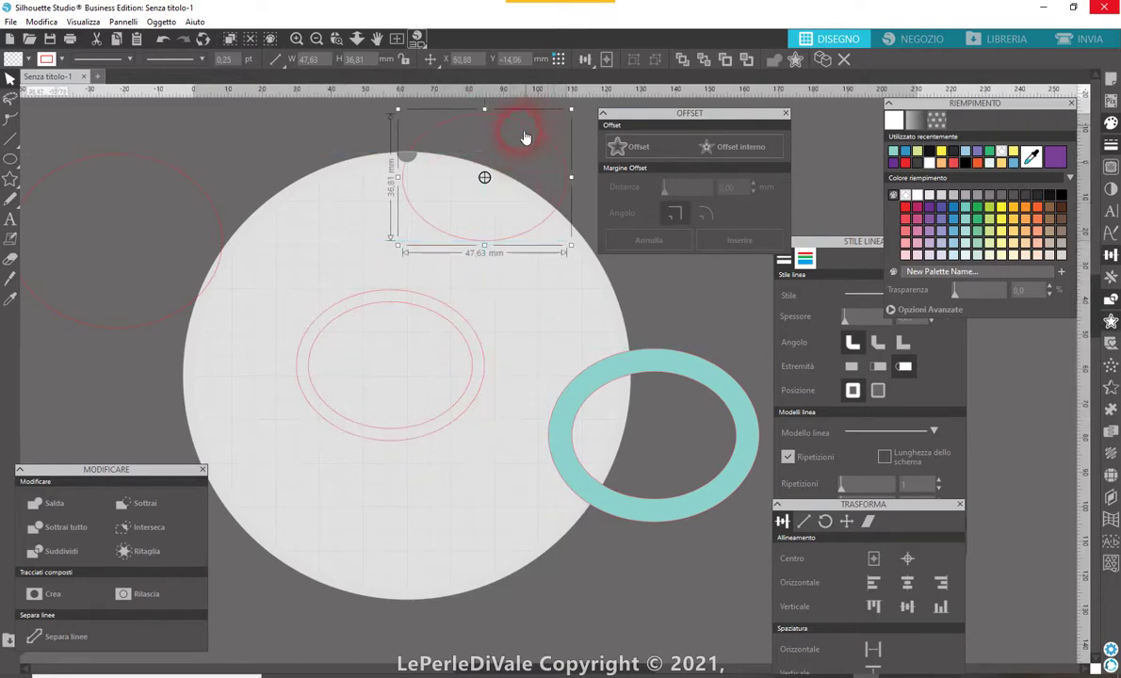
Fill both concentric ellipses with yellow and subtract the inner one from the outer one
left_click_drag(283, 270, 470, 365)
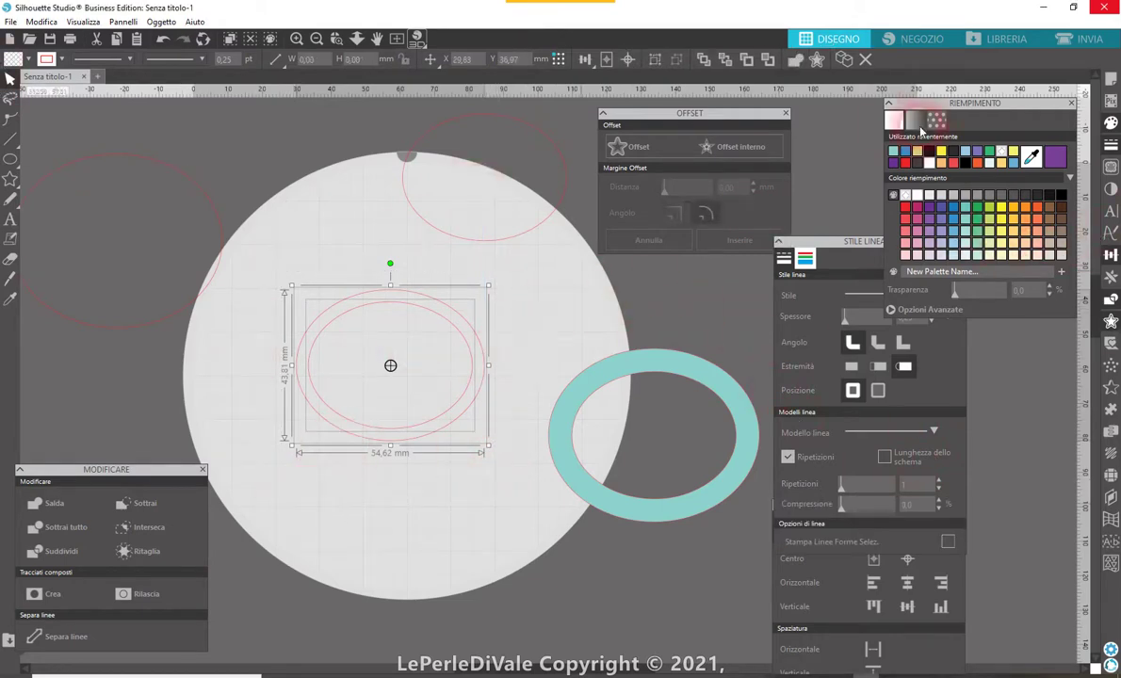
left_click(1000, 218)
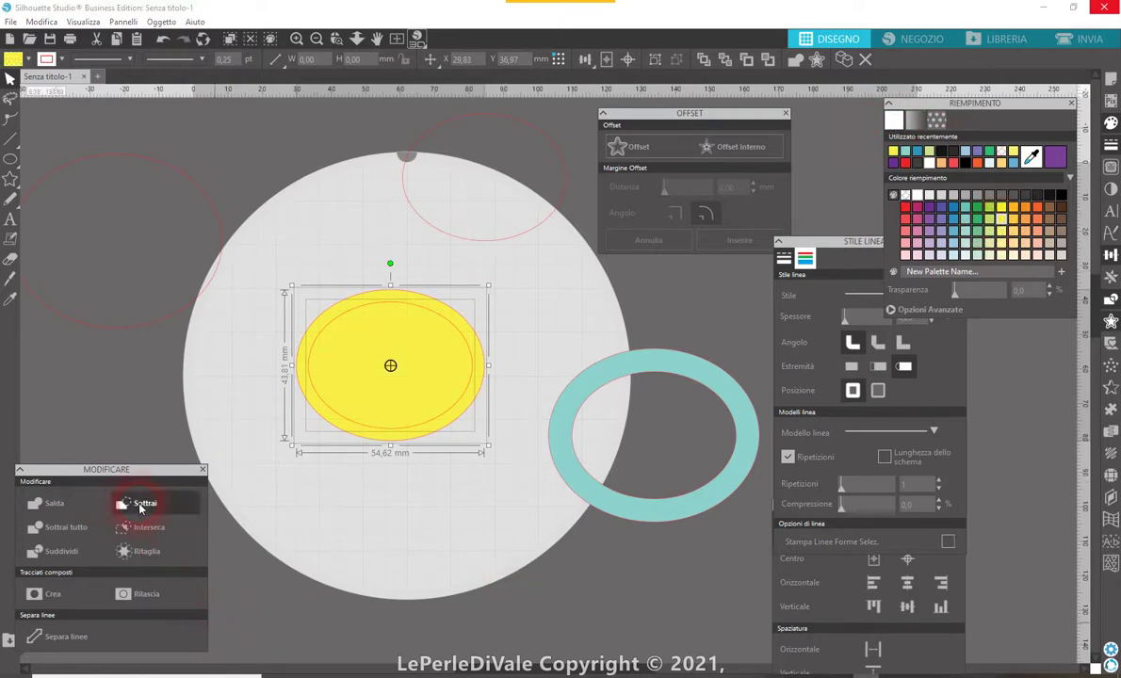
left_click(139, 506)
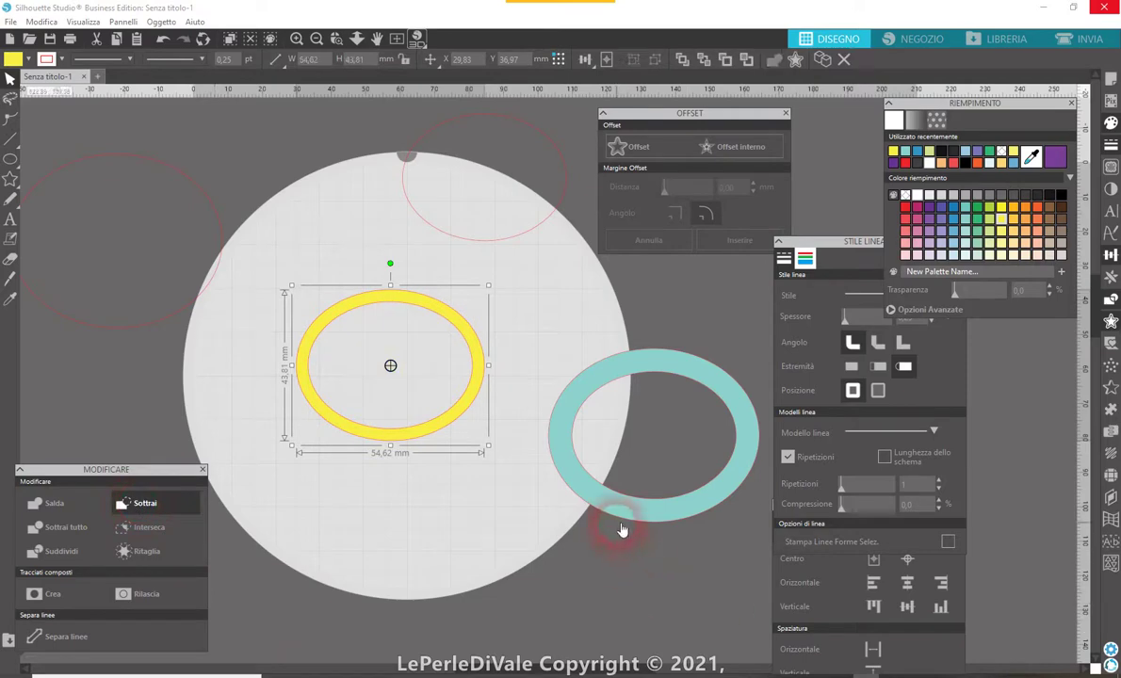
Move the teal ring back around the yellow ring and shift the spare ellipse down to the right of the rings
left_click_drag(603, 514, 351, 449)
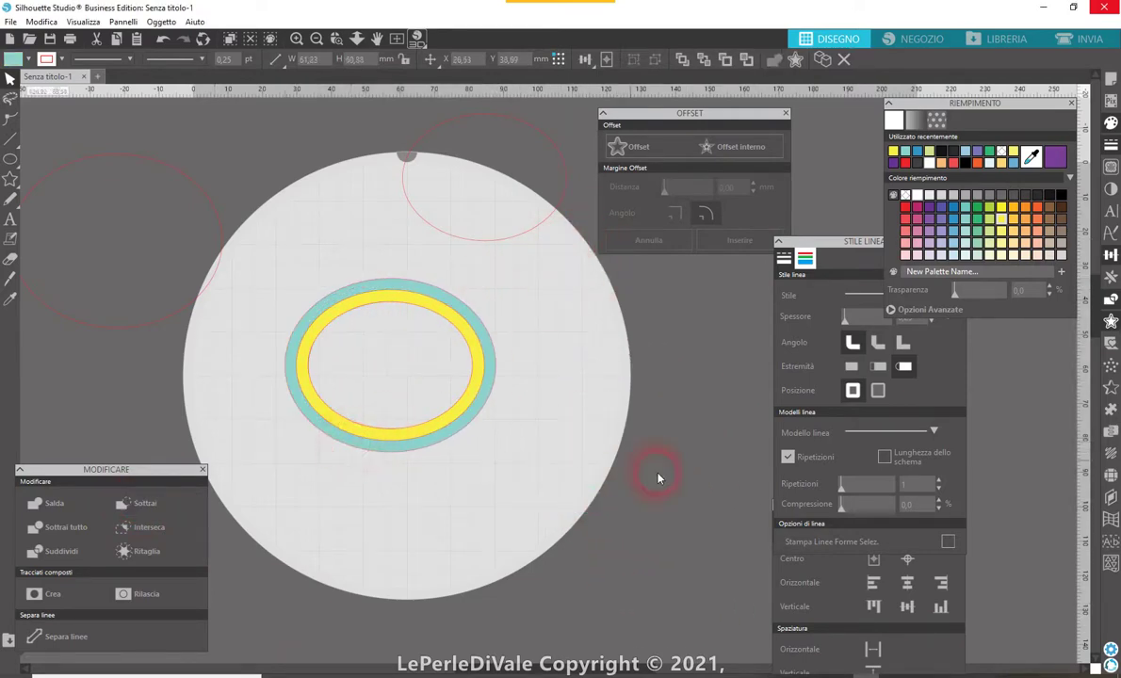
left_click(486, 245)
left_click_drag(486, 245, 533, 334)
left_click(533, 335)
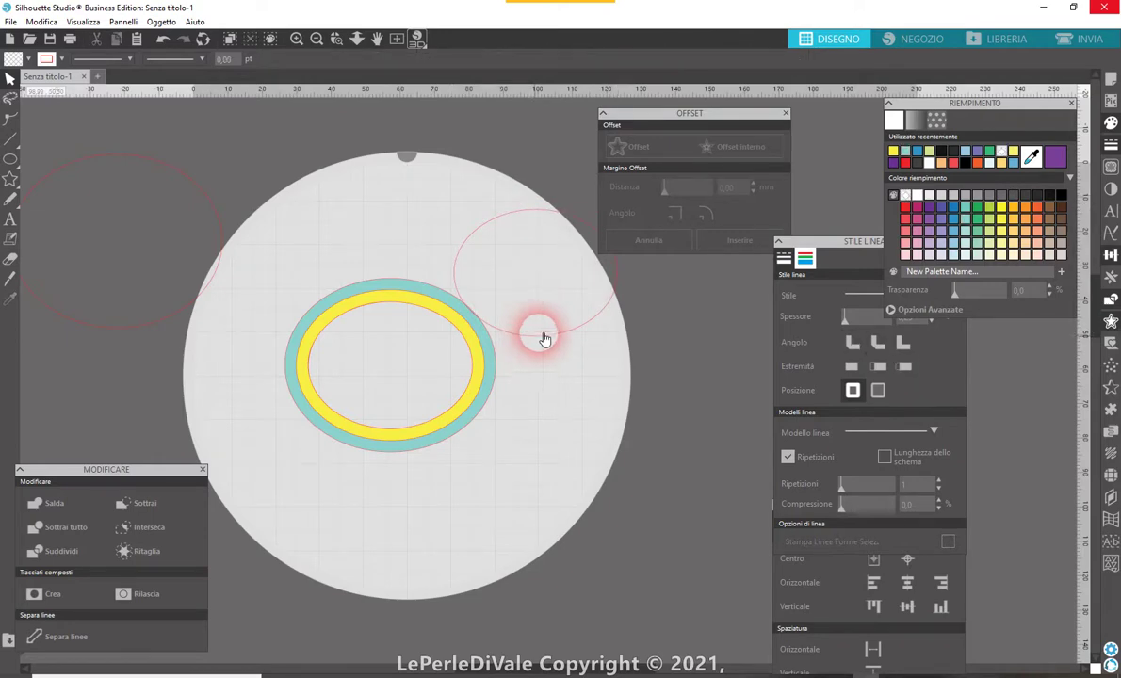
Set the line colour of the spare ellipse beside the rings to black
left_click(806, 255)
left_click(921, 424)
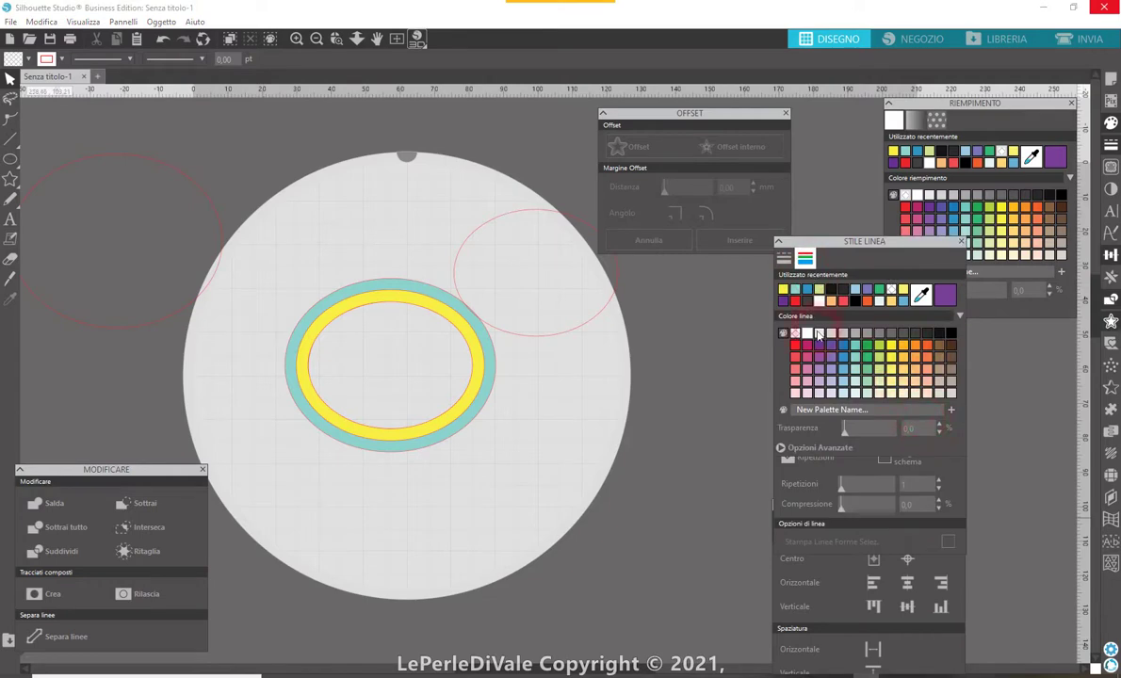
left_click(819, 345)
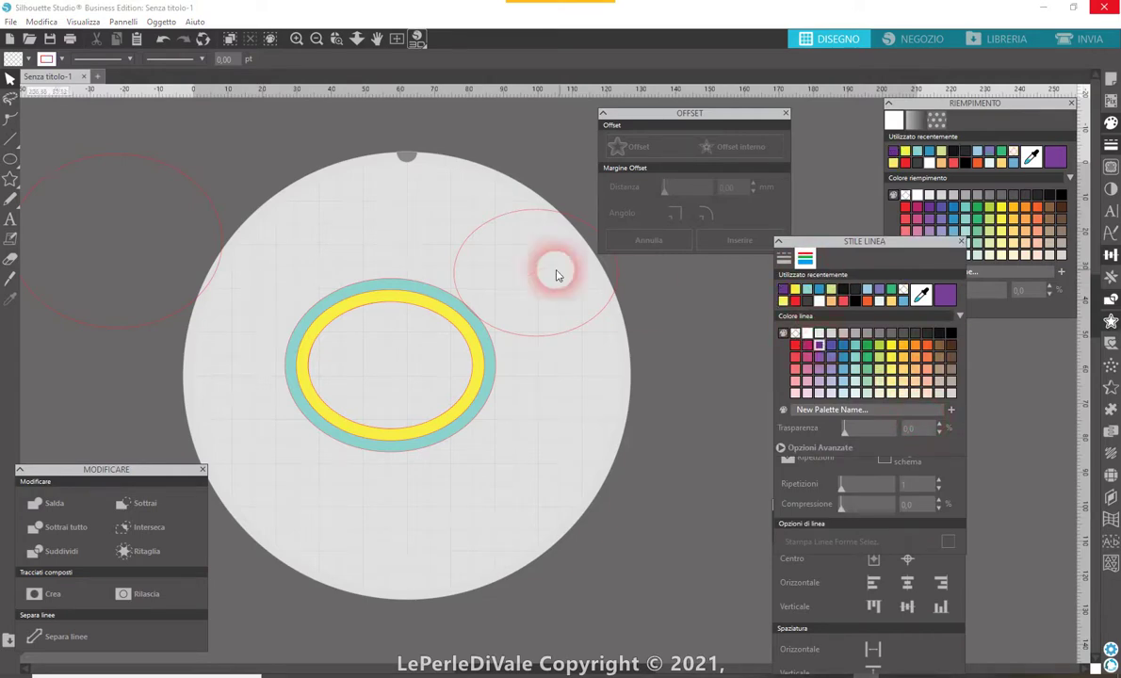
left_click(519, 209)
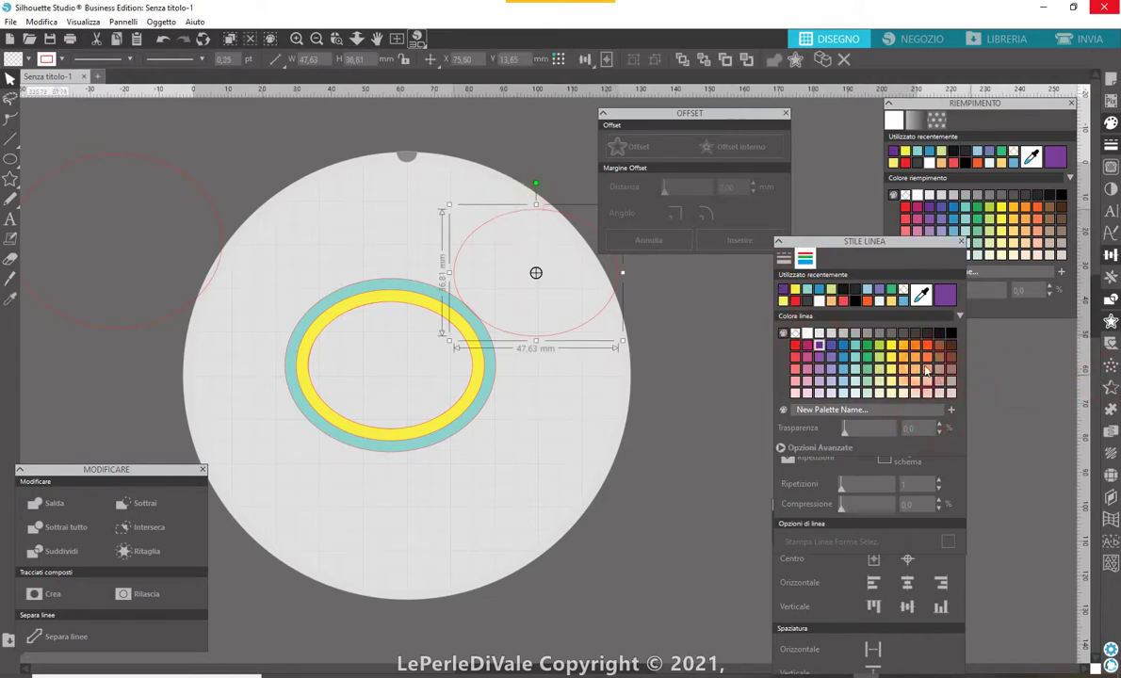
left_click(948, 334)
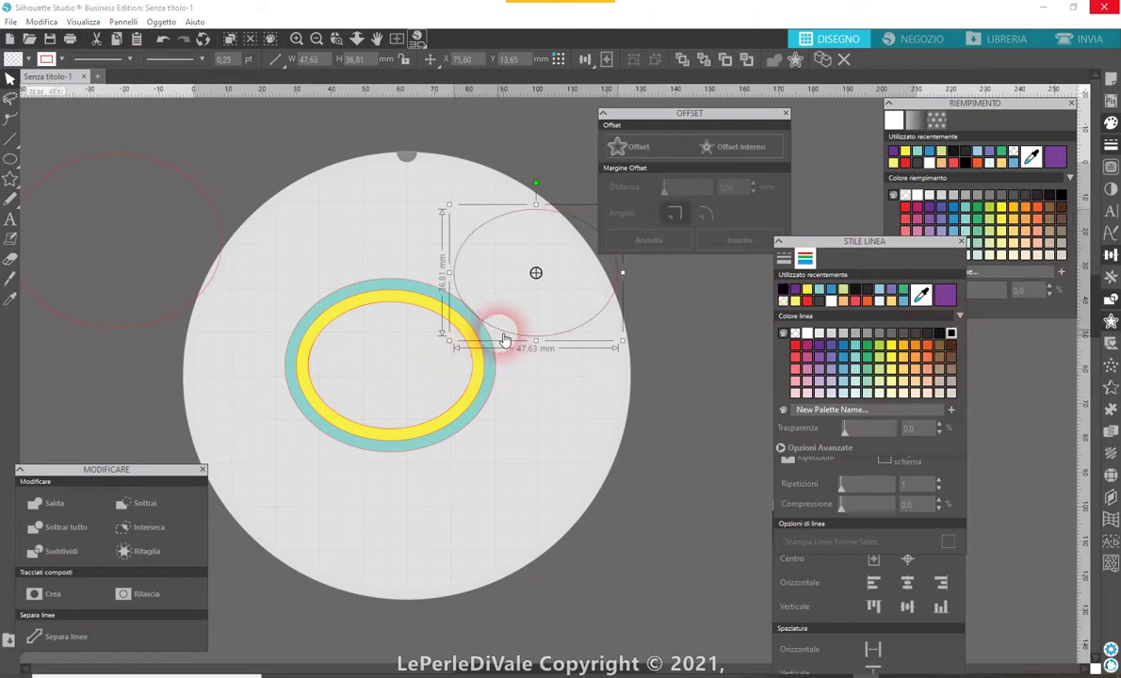
Move the spare black ellipse to the centre of the rings and offset it outward by 1.20 mm
left_click_drag(508, 337, 364, 429)
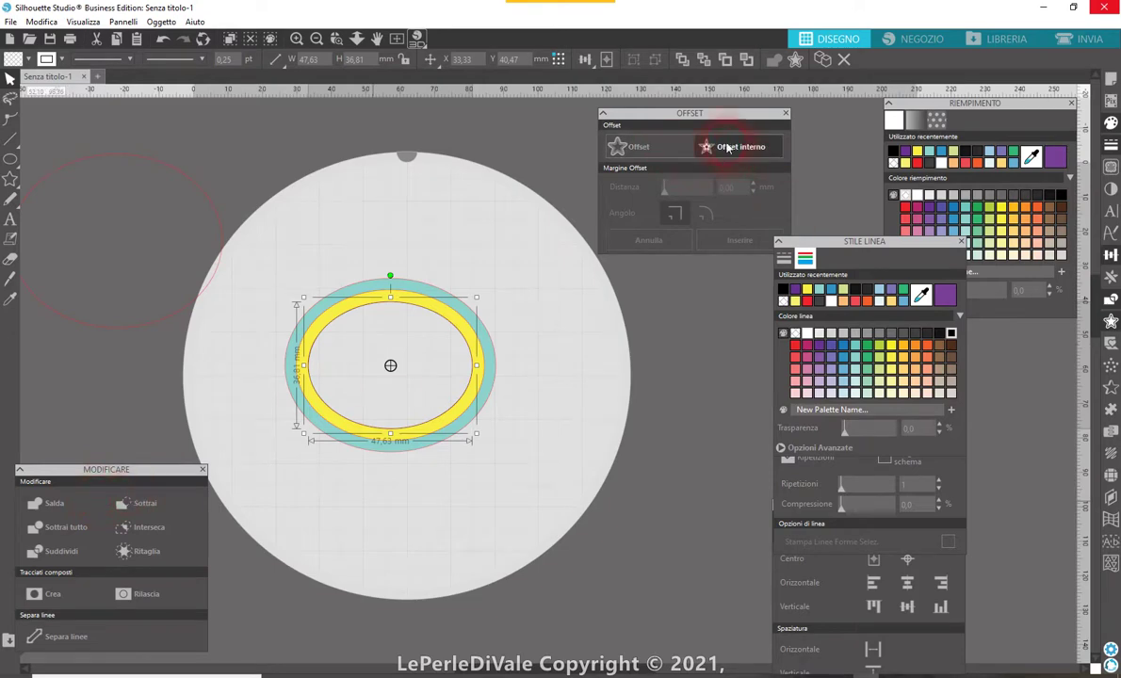
left_click(638, 148)
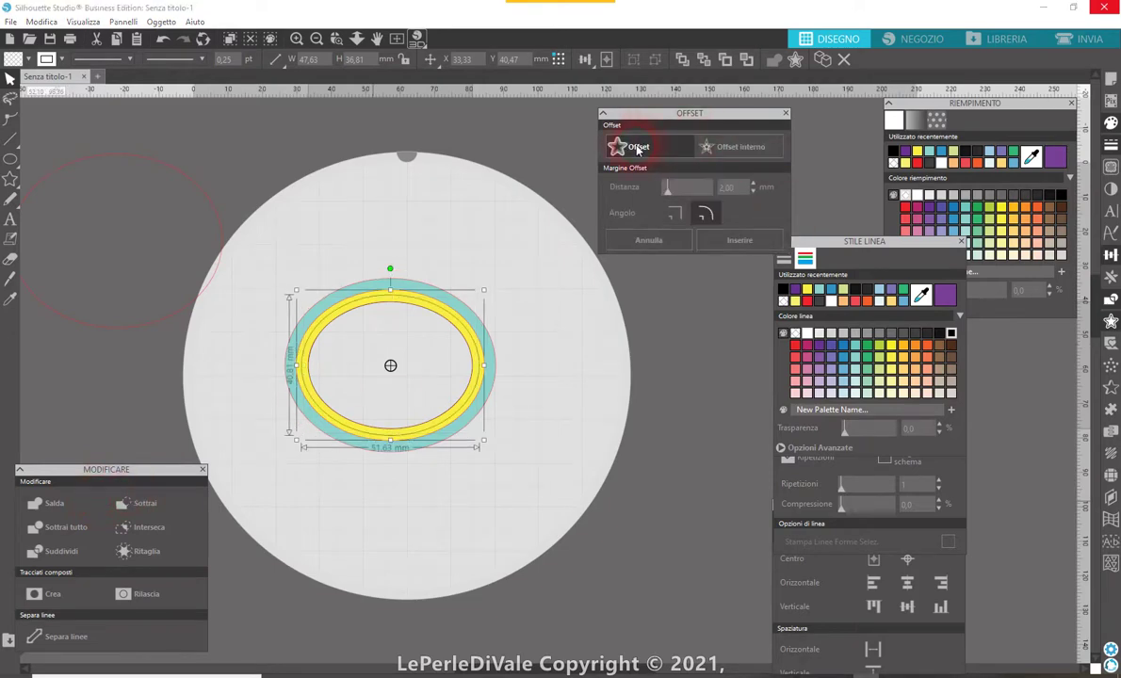
left_click(753, 185)
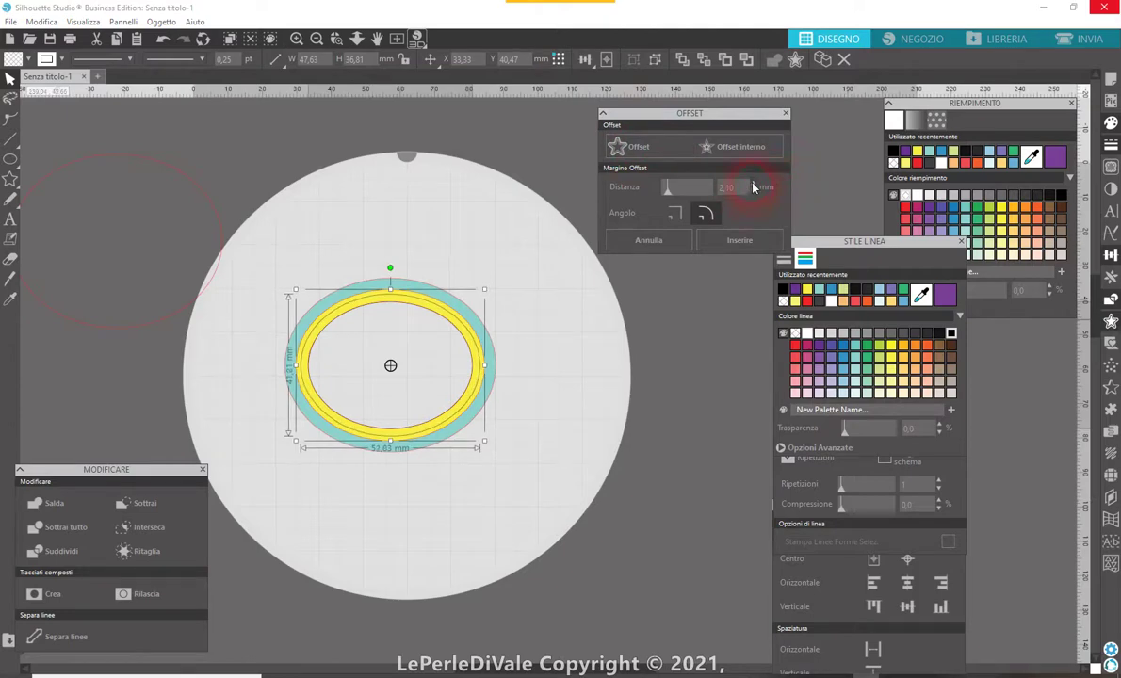
left_click(753, 185)
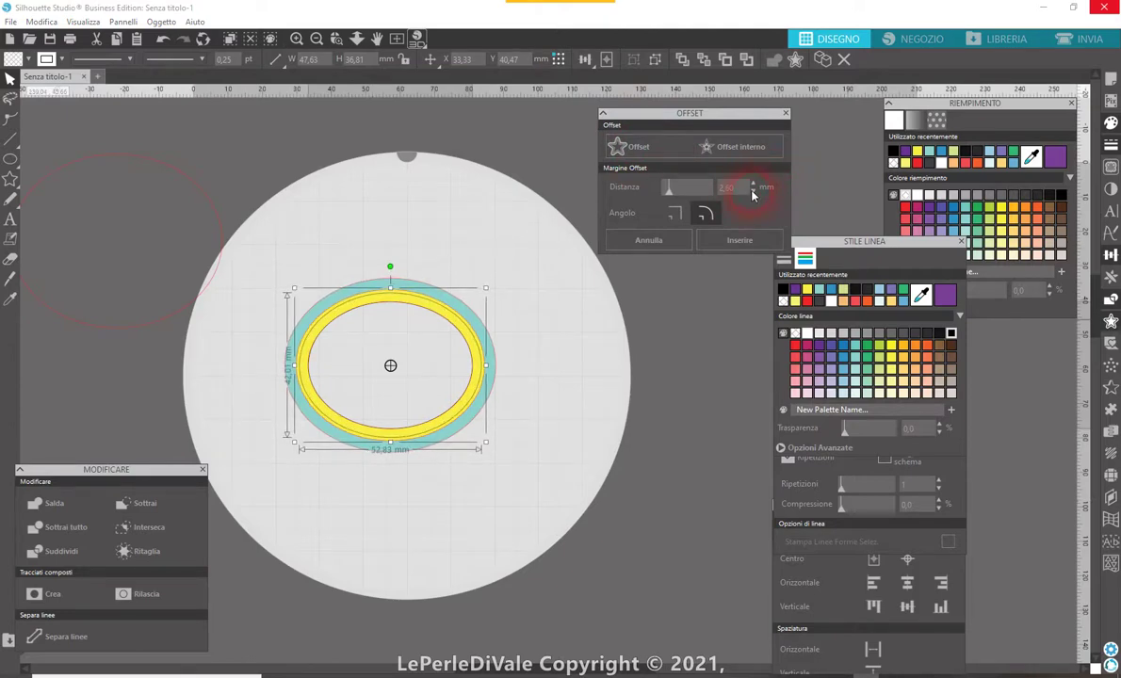
left_click(753, 192)
left_click(753, 191)
left_click(753, 192)
left_click(752, 192)
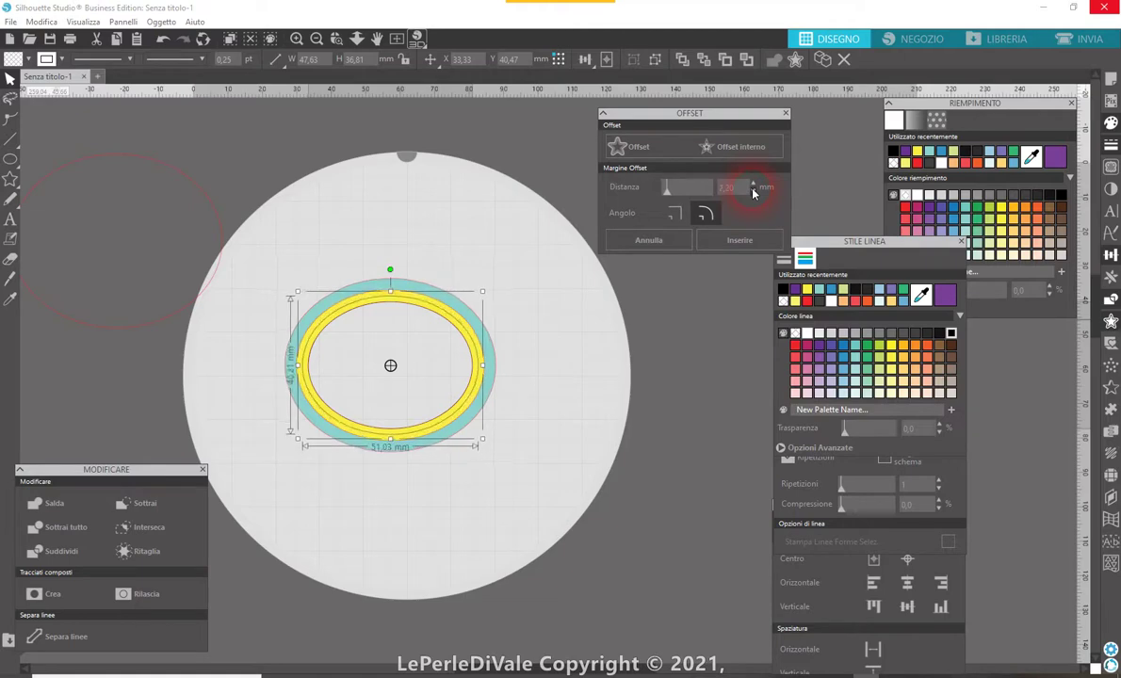
left_click(753, 192)
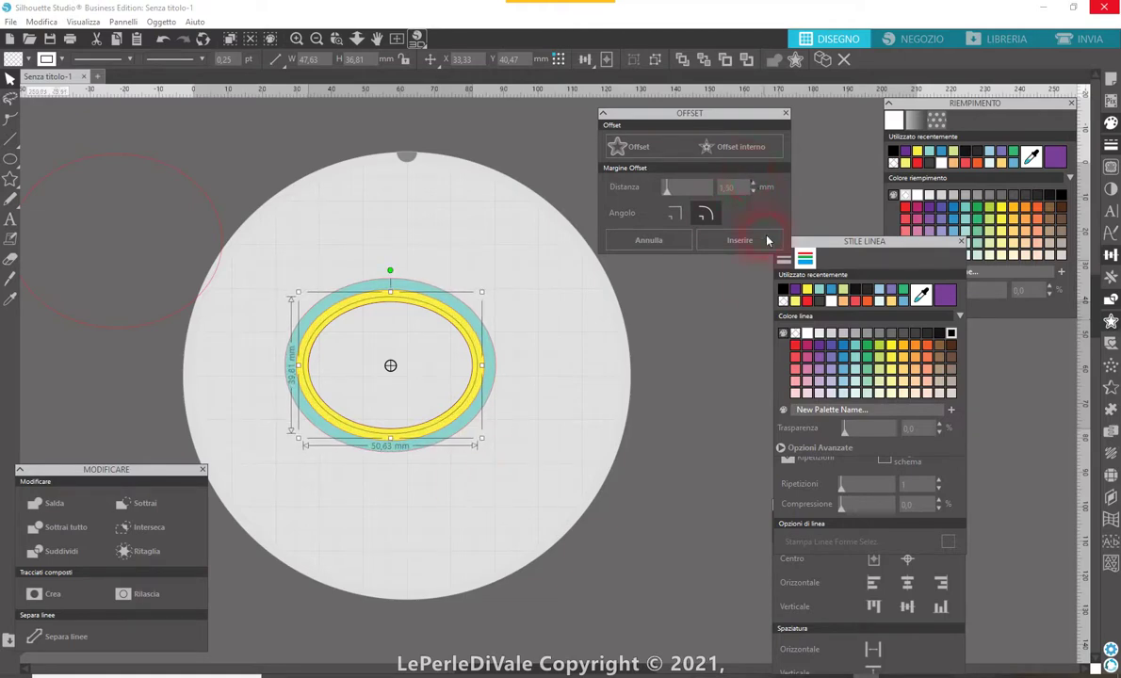
left_click(754, 194)
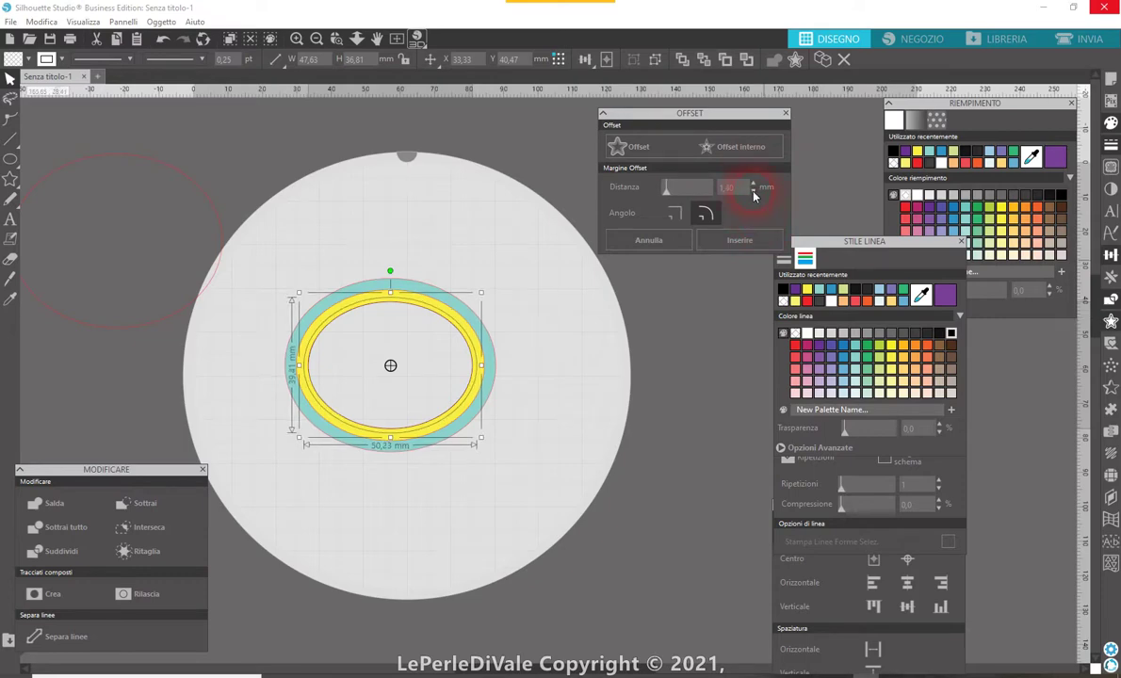
left_click(754, 194)
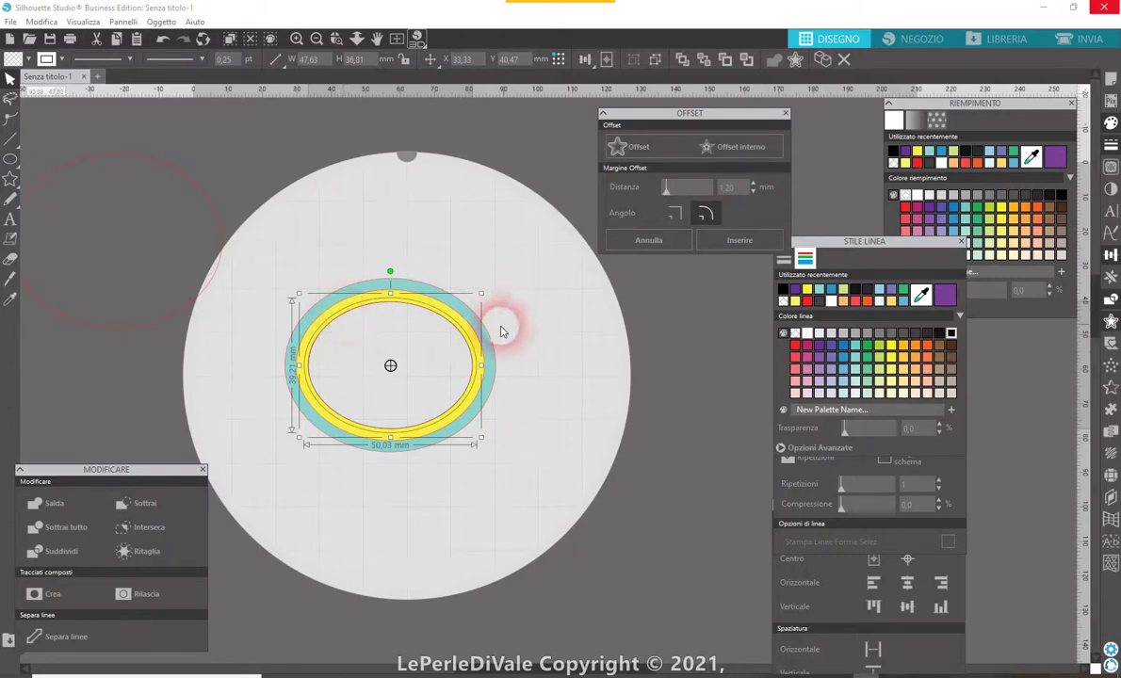
Move the teal and yellow rings away from the two concentric black ellipses
left_click_drag(489, 337, 624, 256)
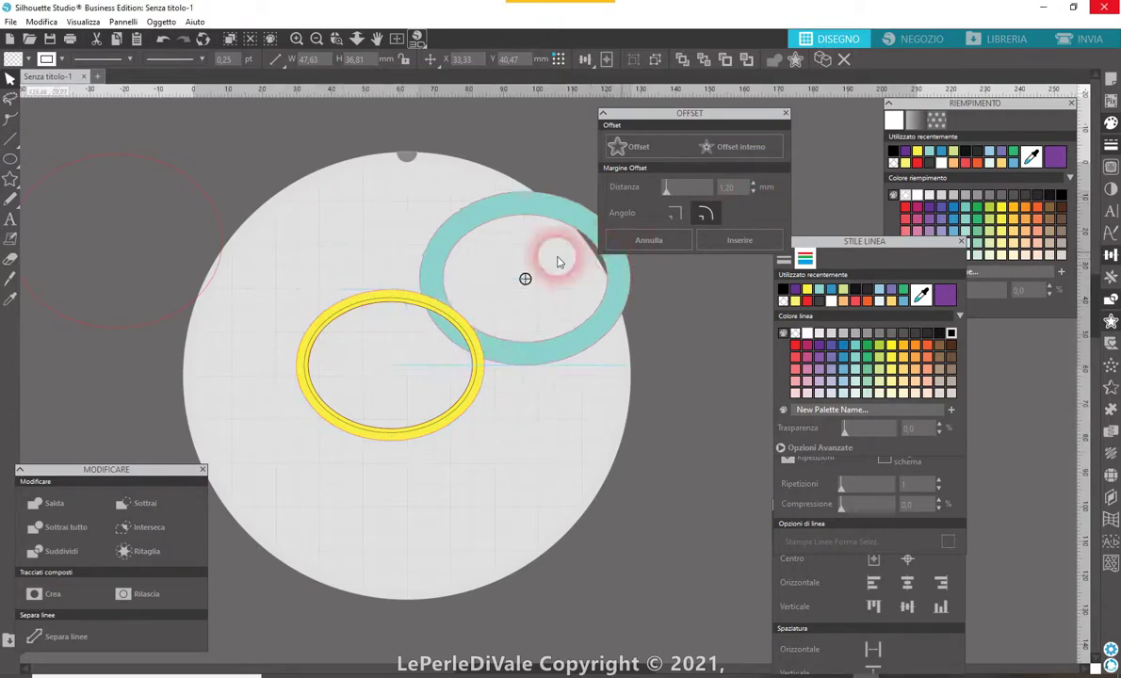
left_click(393, 293)
left_click_drag(422, 307, 642, 356)
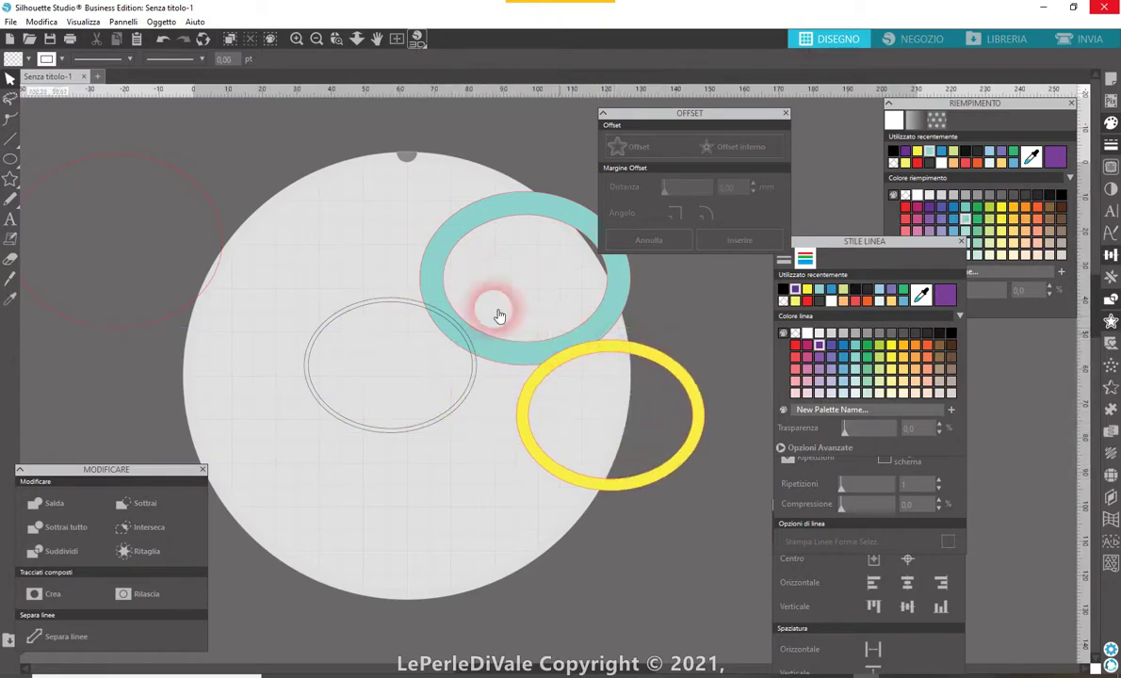
left_click(494, 208)
left_click_drag(494, 207, 491, 164)
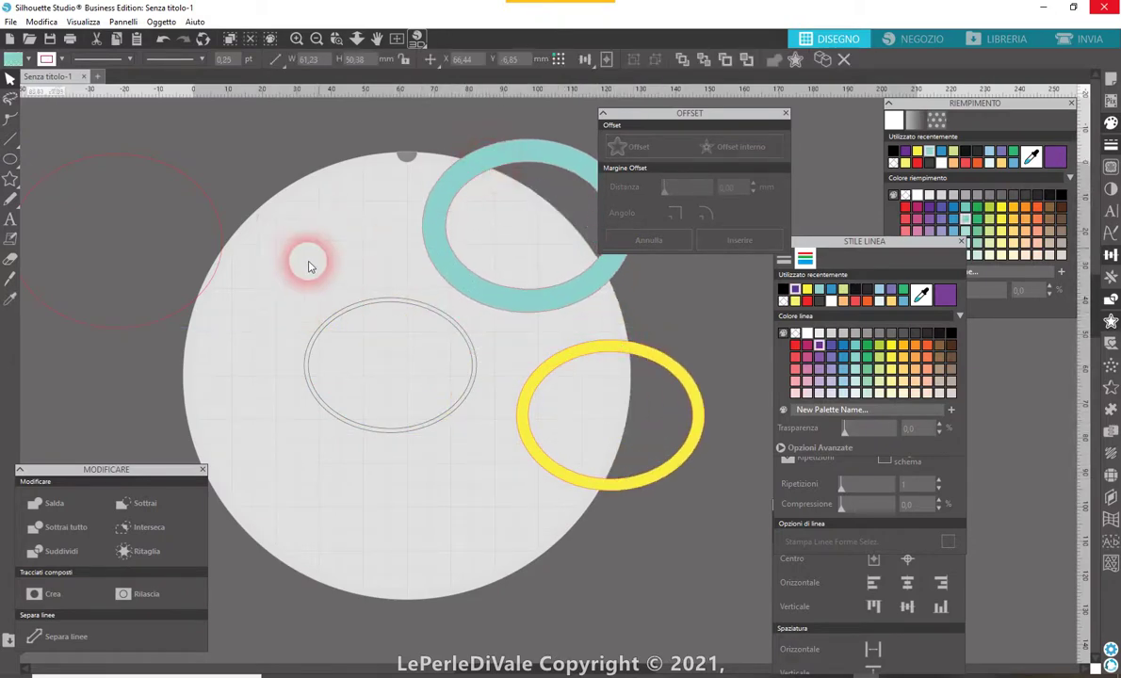
Give both concentric ellipses an orange fill with black outline and subtract the inner one from the outer one
left_click_drag(274, 303, 485, 458)
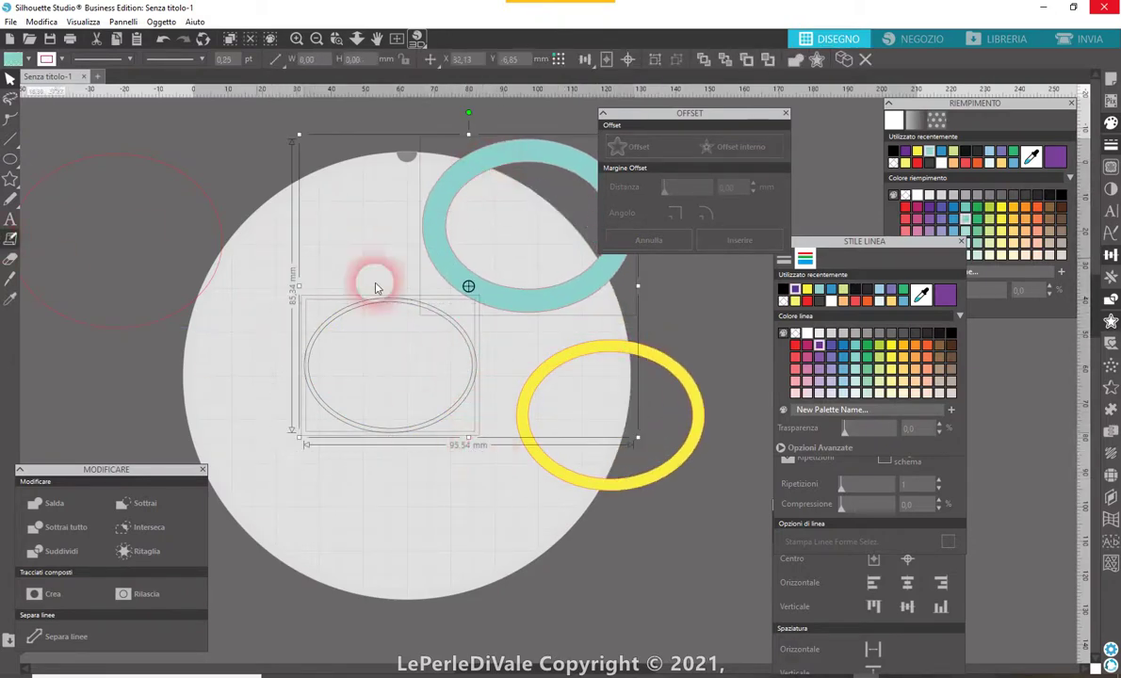
left_click(278, 285)
left_click(466, 363)
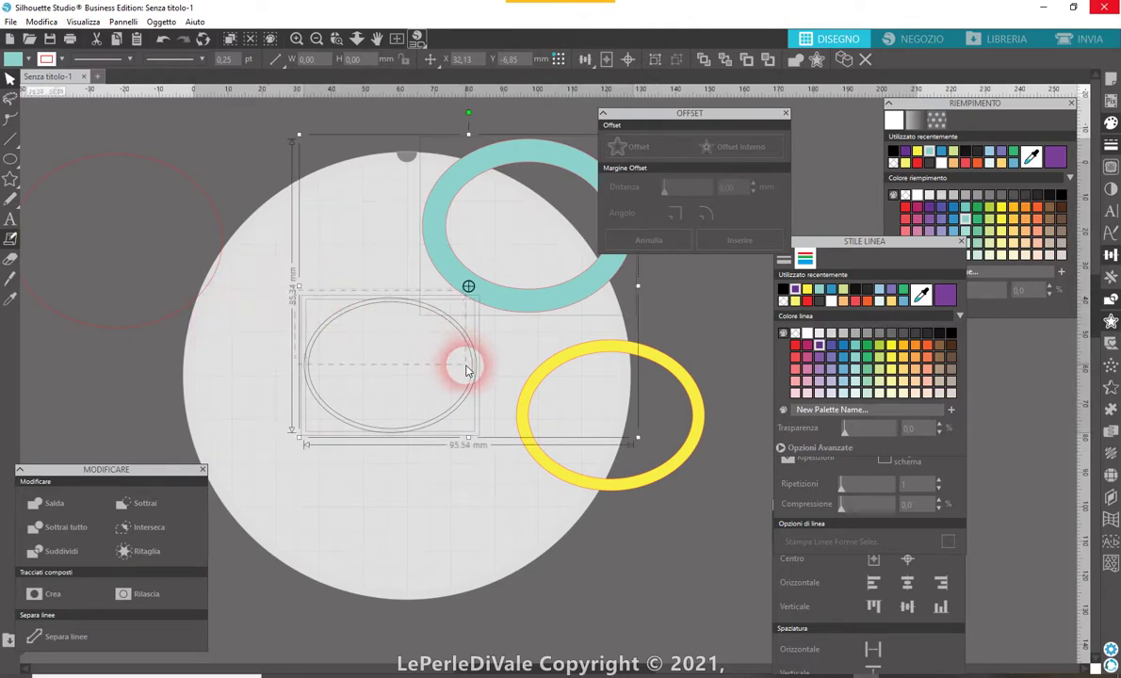
left_click(464, 471)
left_click(339, 356)
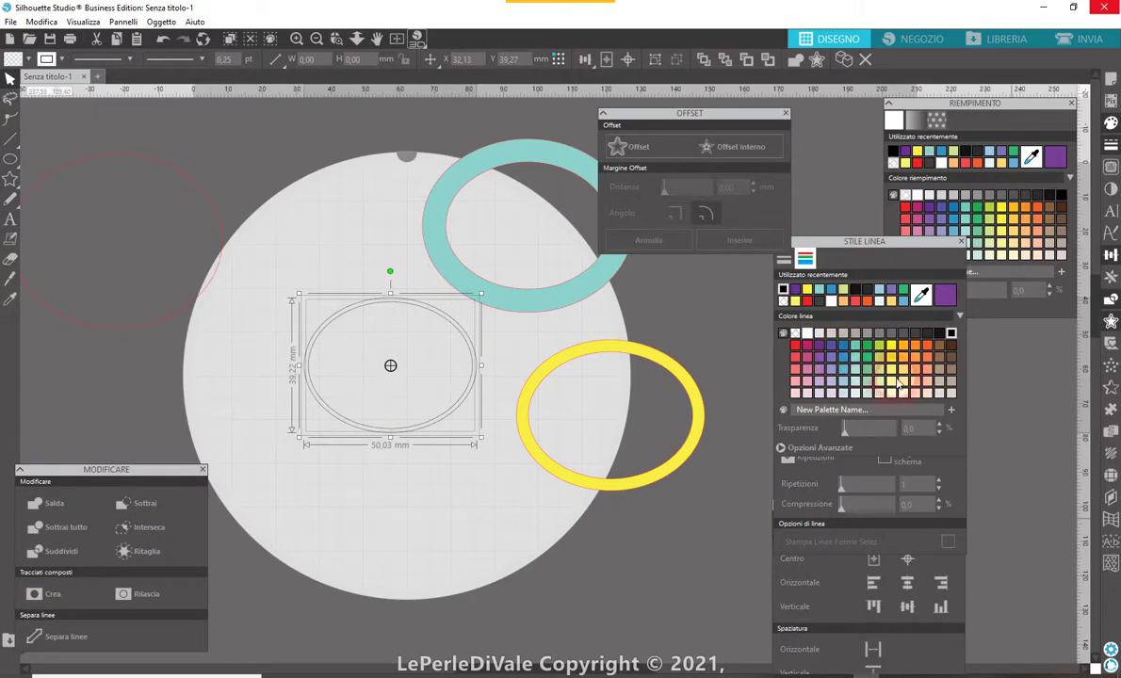
left_click(927, 359)
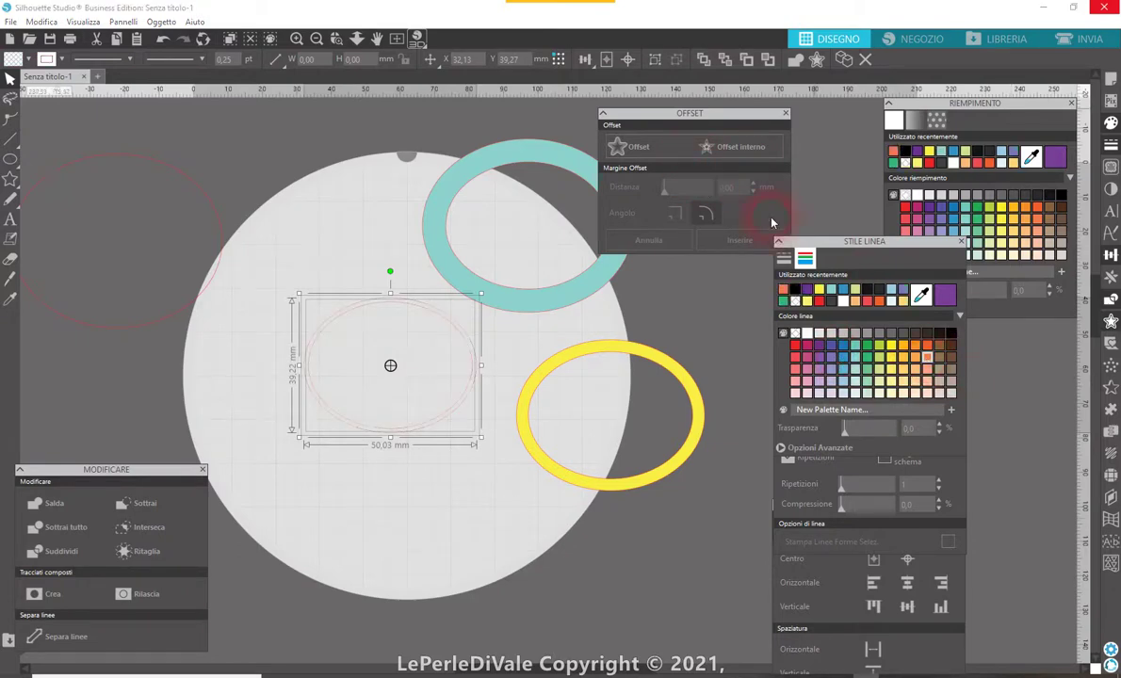
left_click(1036, 206)
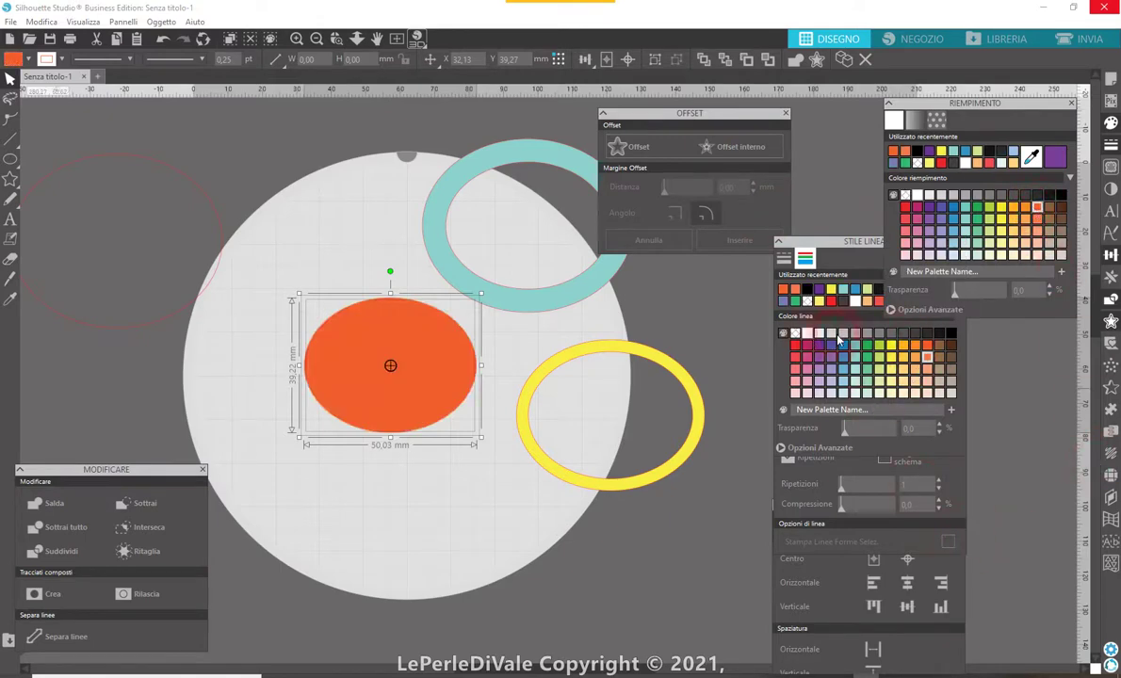
left_click(939, 333)
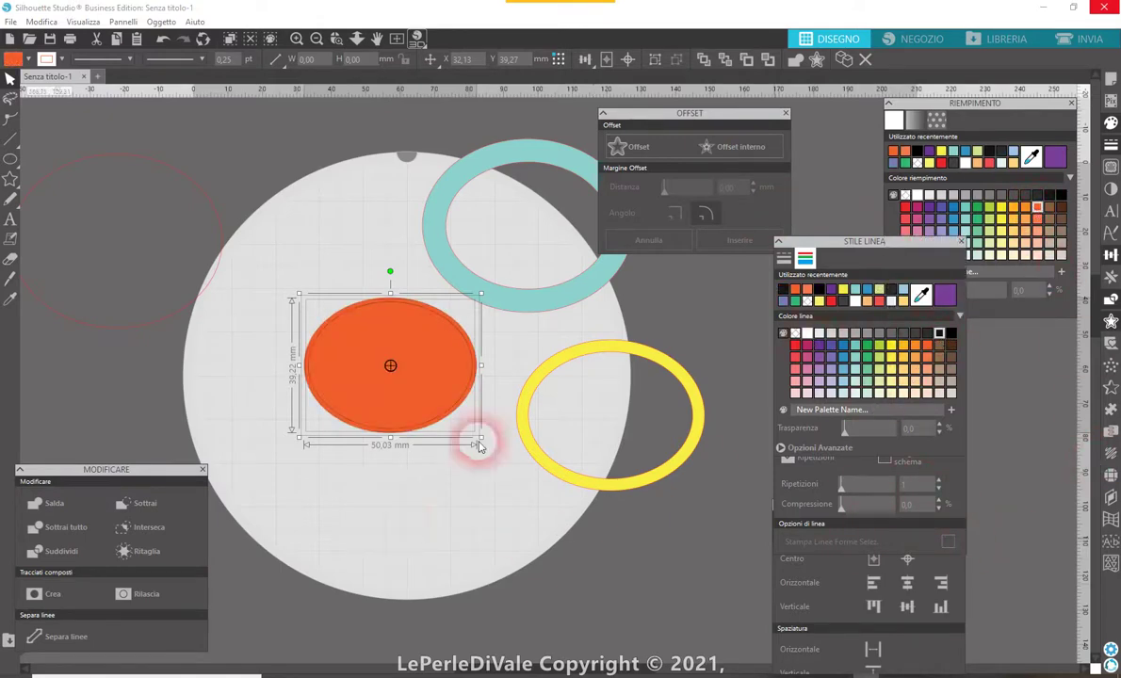
left_click(148, 504)
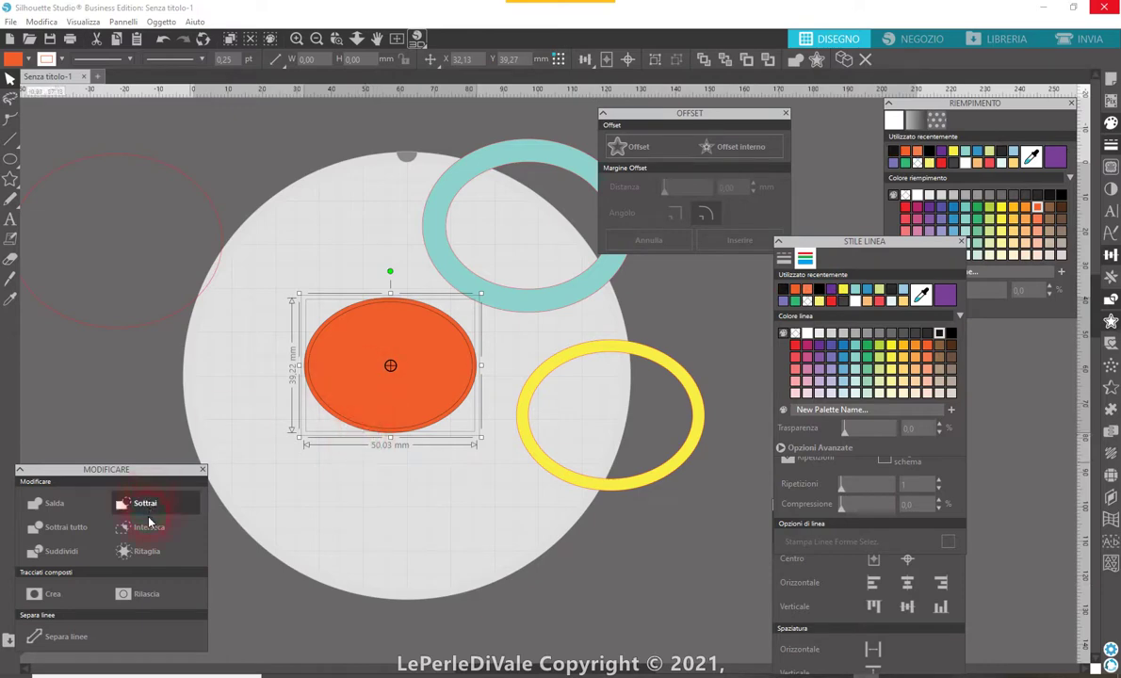
left_click(152, 533)
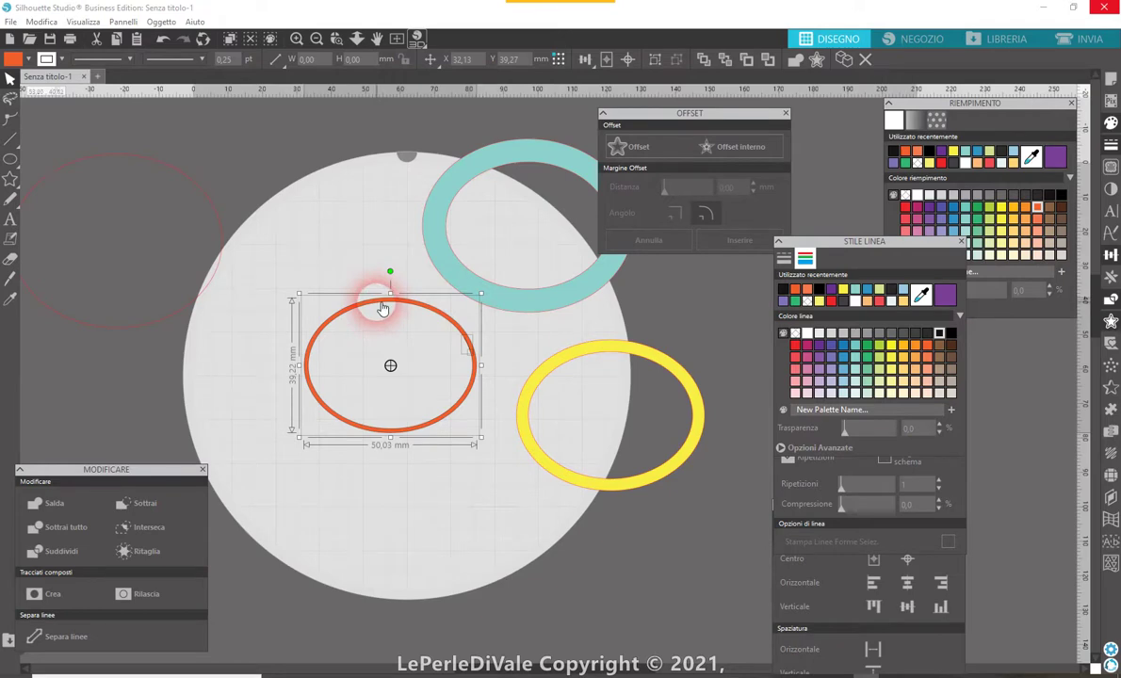
Move the teal and yellow rings back over the orange ring and centre all three on each other horizontally and vertically
left_click_drag(500, 299, 385, 367)
left_click(642, 370)
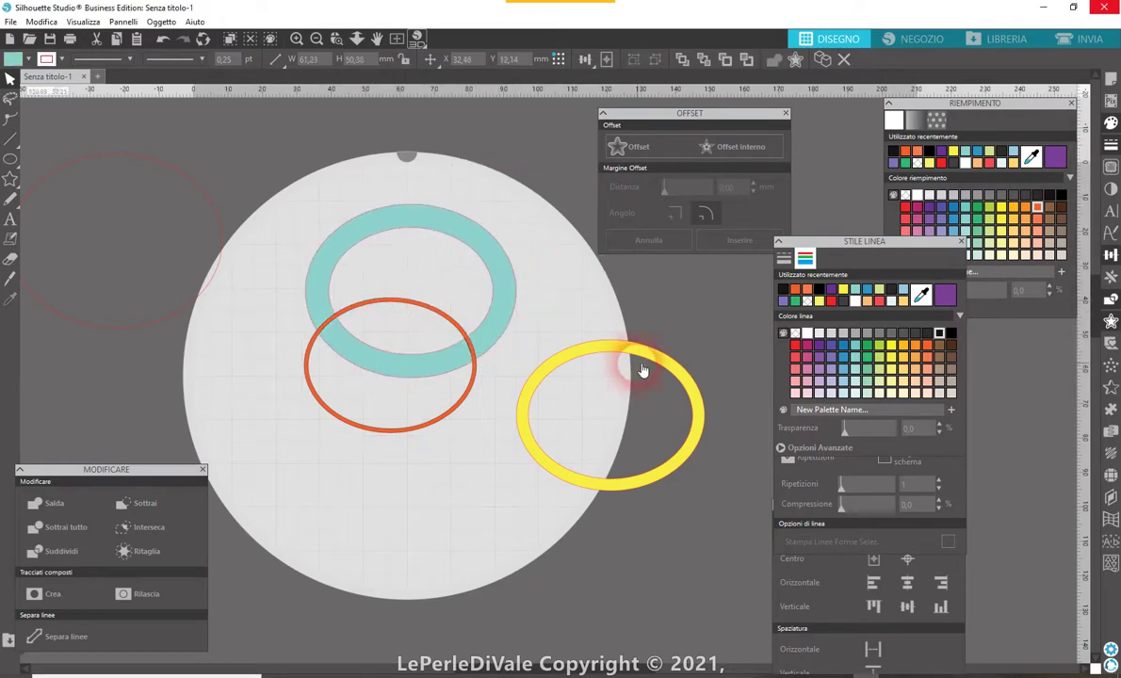
left_click_drag(642, 371, 395, 284)
left_click(294, 204)
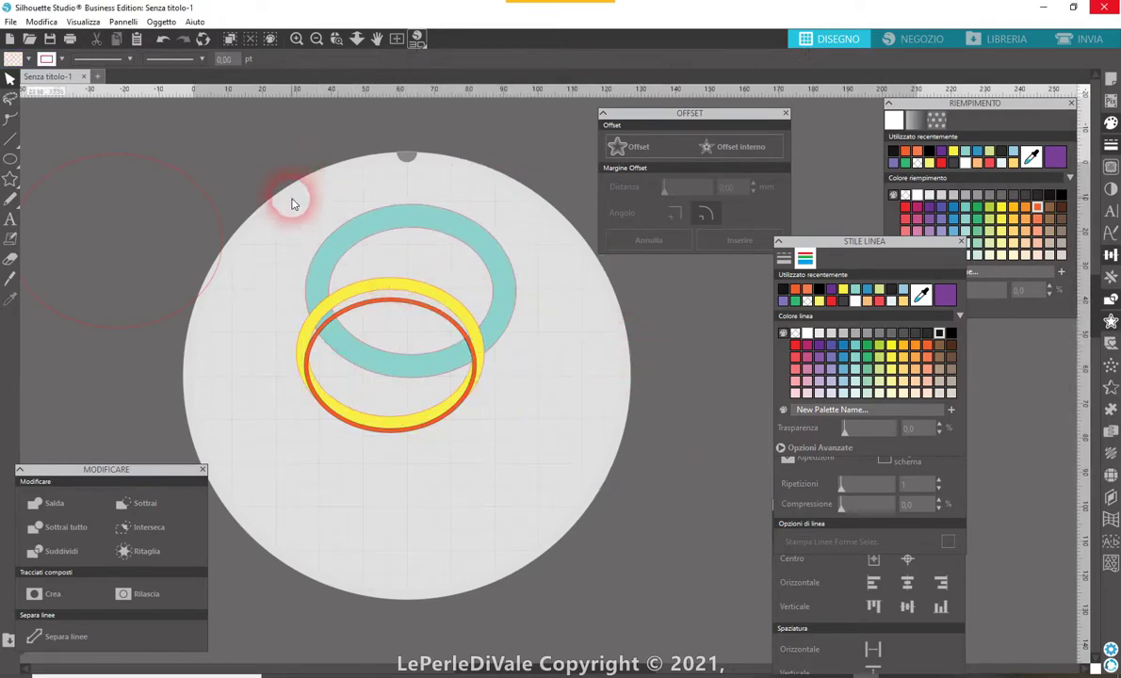
left_click_drag(292, 204, 490, 455)
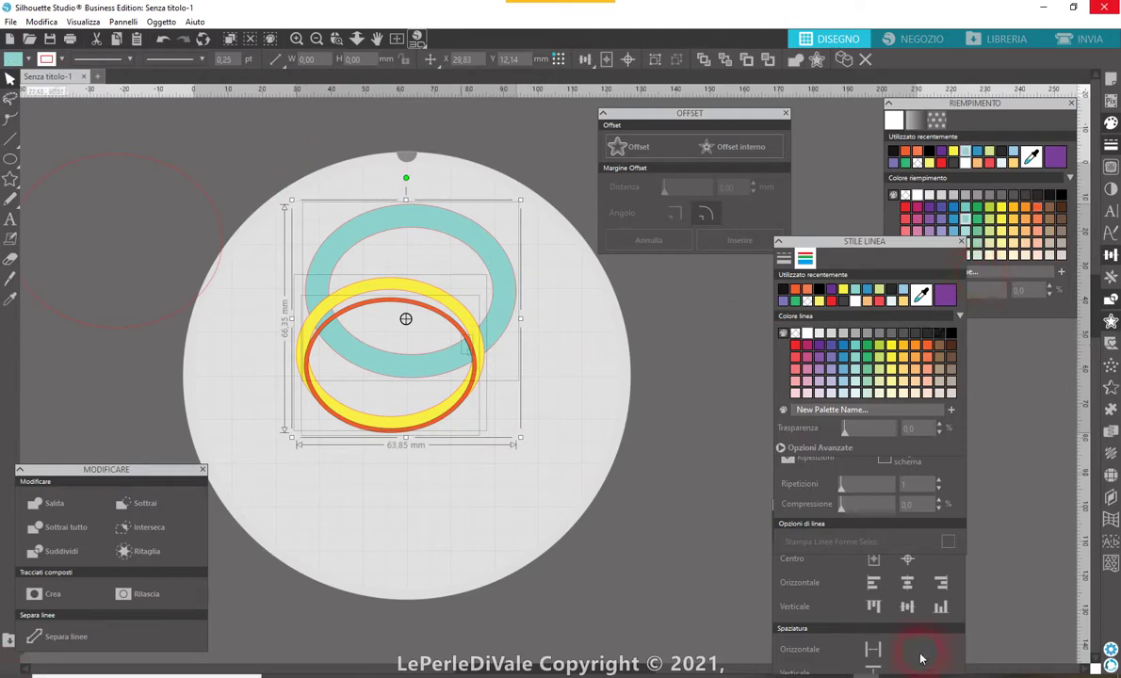
left_click(906, 608)
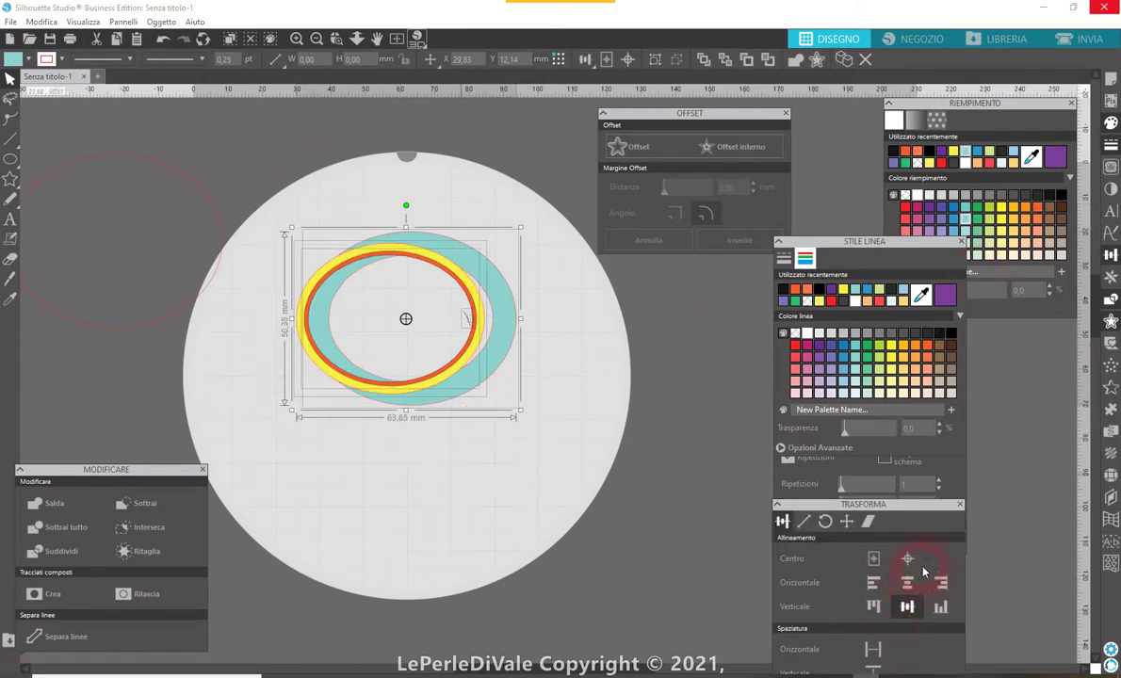
left_click(909, 584)
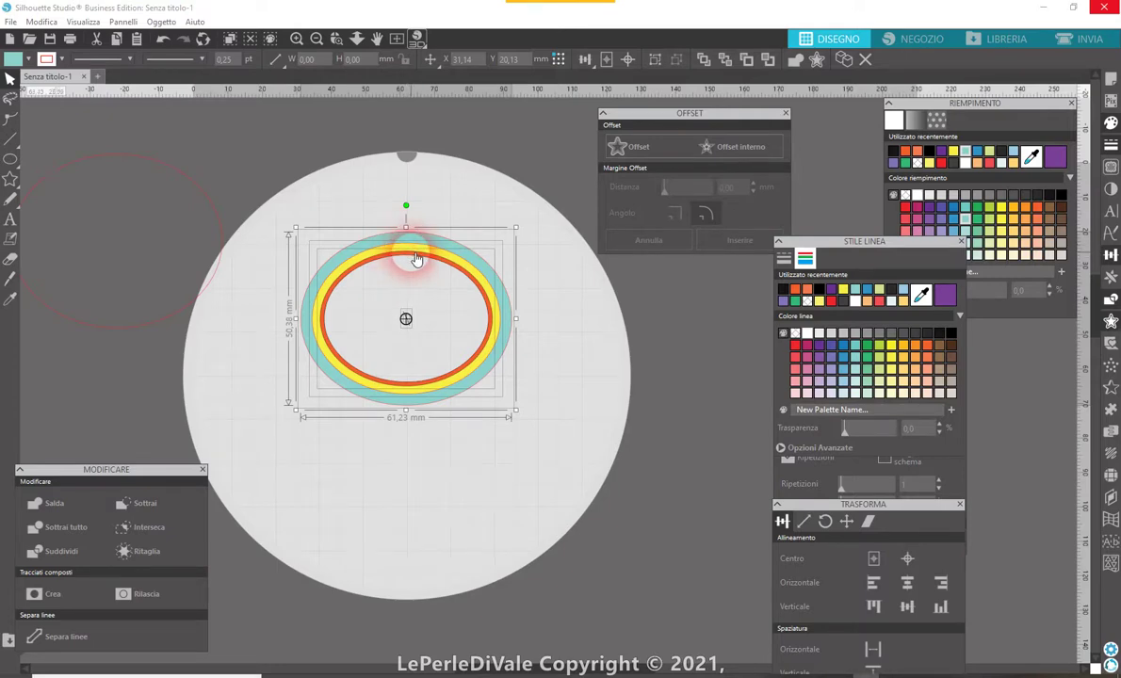
Delete the leftover red-outlined ellipse beside the print bed
left_click(162, 167)
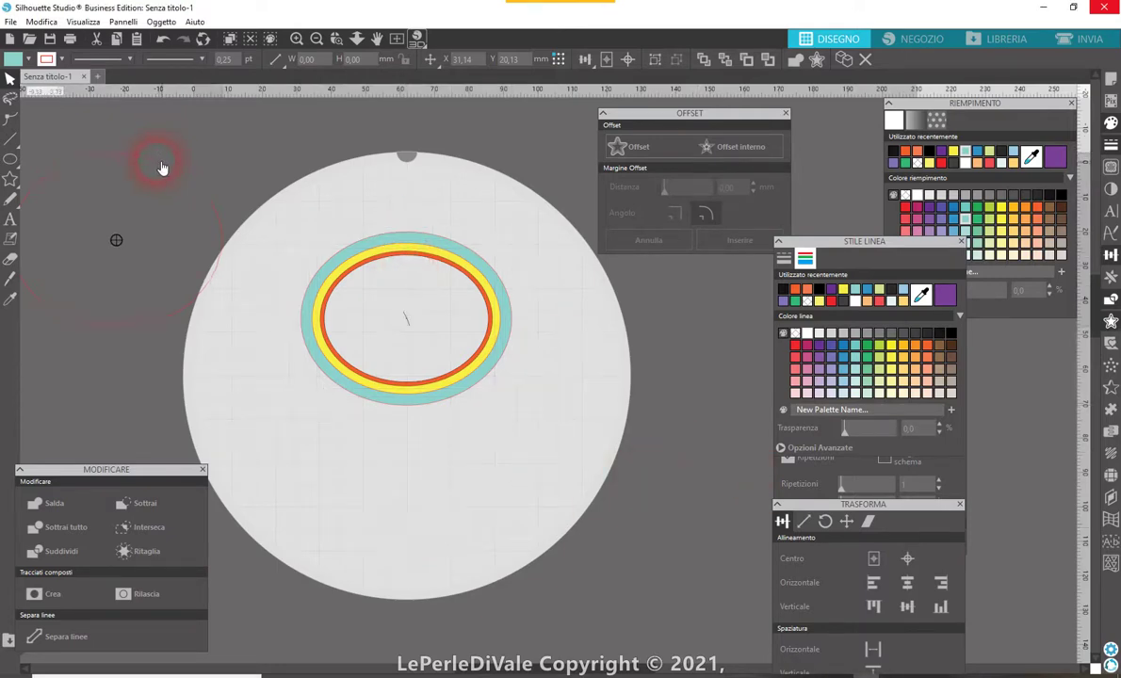
mouse_move(162, 167)
left_mouse_down()
mouse_move(30, 162)
mouse_move(104, 226)
mouse_move(160, 212)
mouse_move(170, 190)
mouse_move(186, 198)
left_mouse_up()
left_click(184, 200)
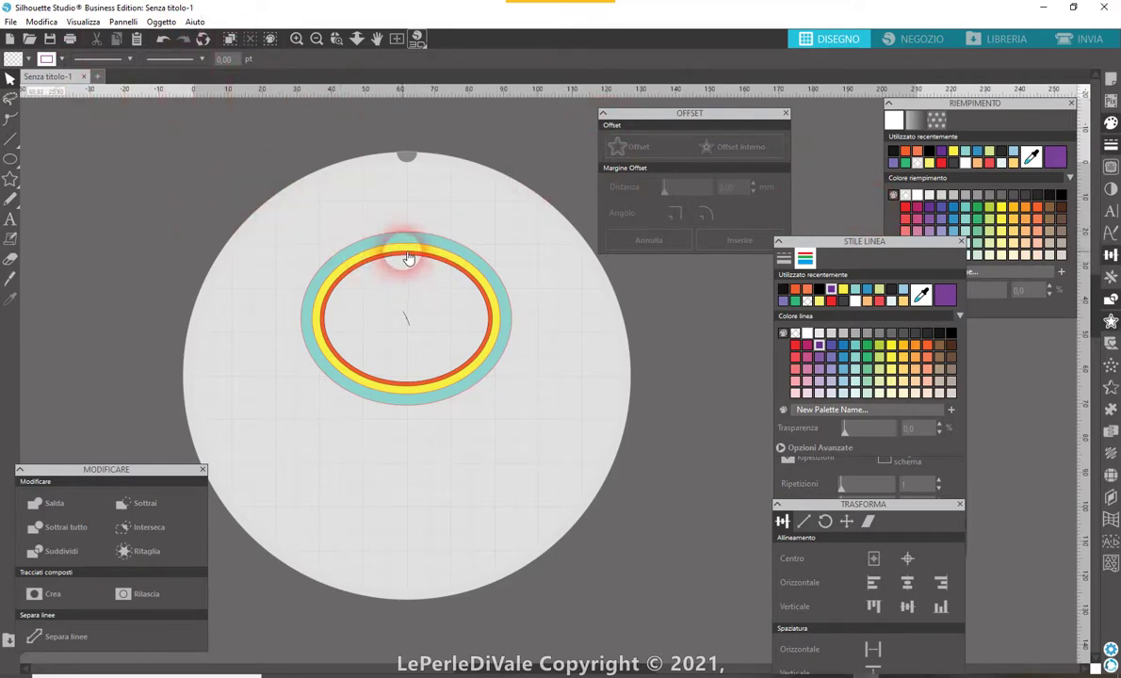
Select the three nested rings and send them to Silhouette 3D
left_click_drag(283, 200, 588, 494)
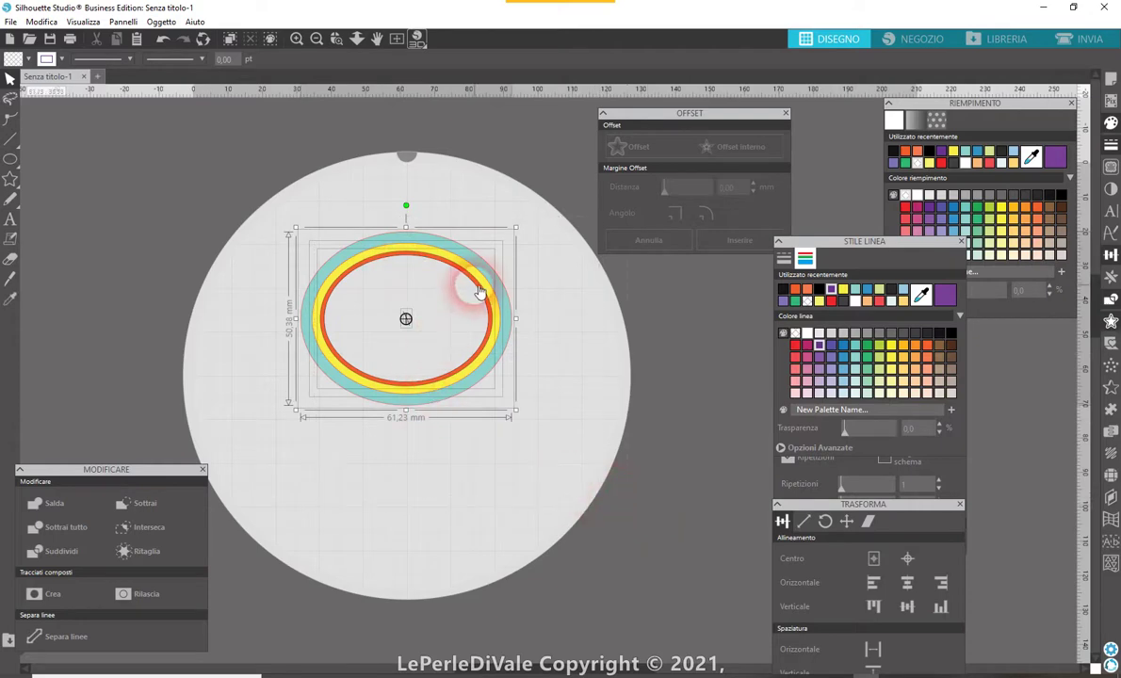
left_click(473, 283)
right_click(483, 287)
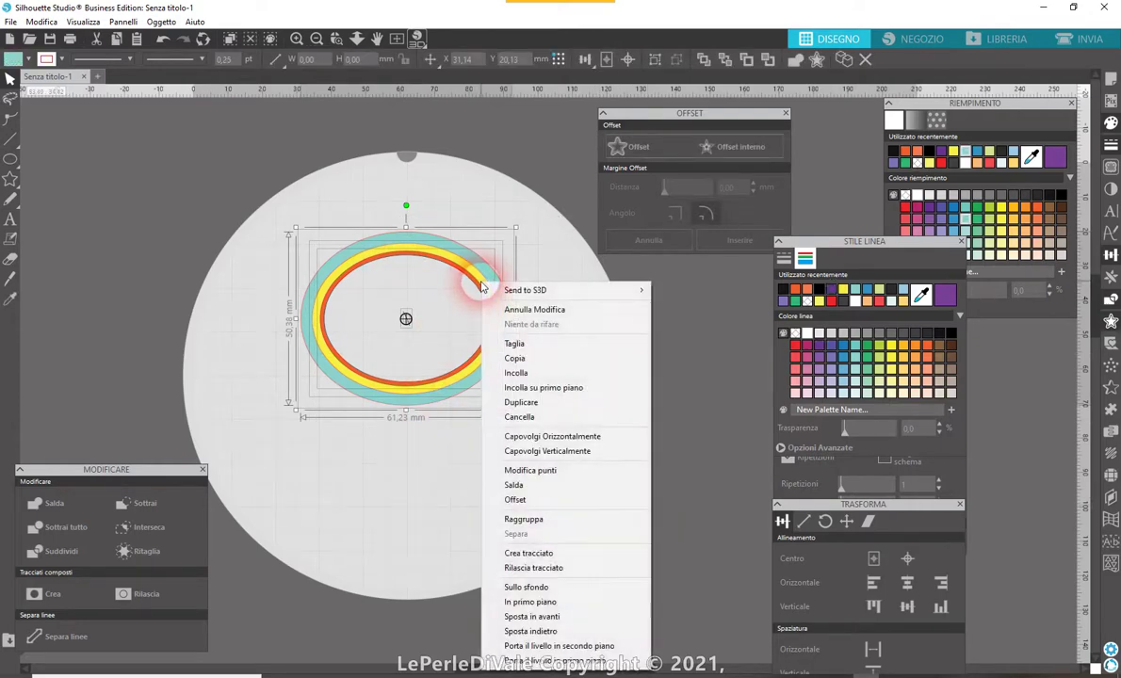
mouse_move(492, 292)
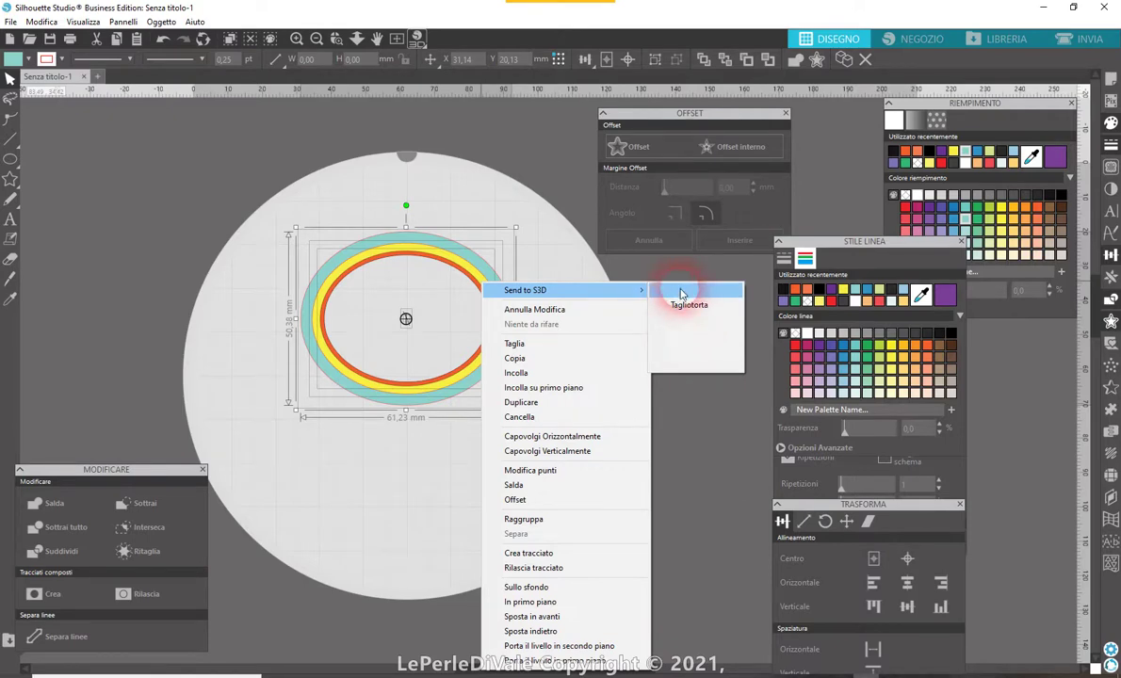
left_click(681, 295)
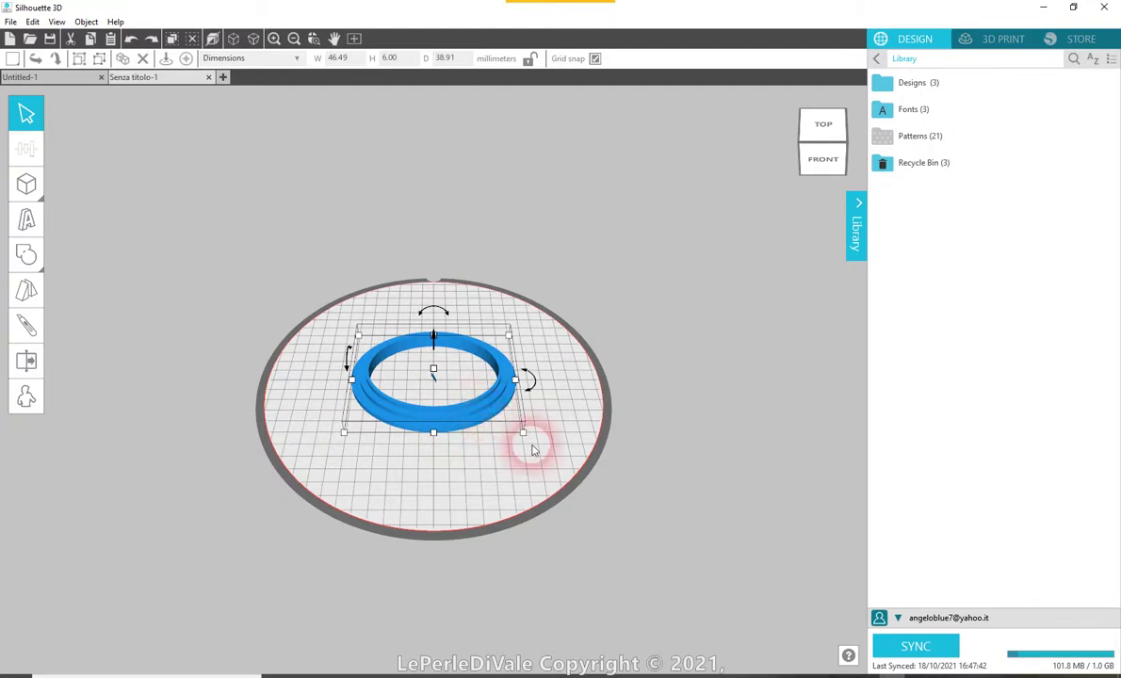
Ungroup the imported rings and increase the height of the innermost ring
right_click(462, 419)
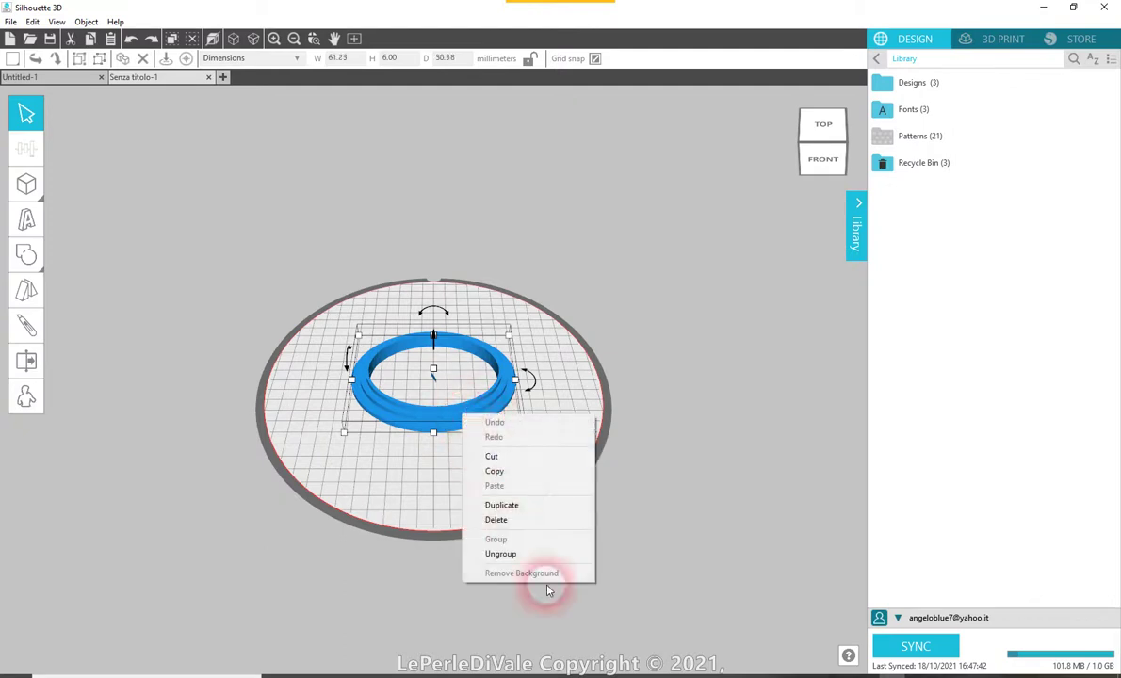
left_click(509, 555)
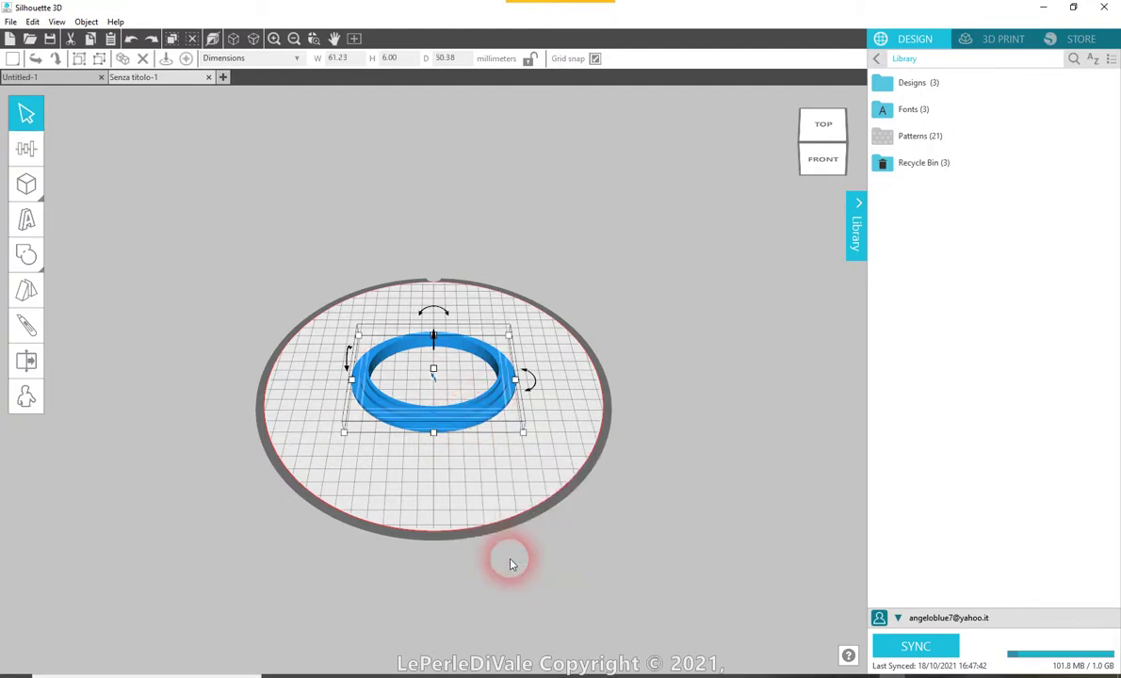
left_click(400, 457)
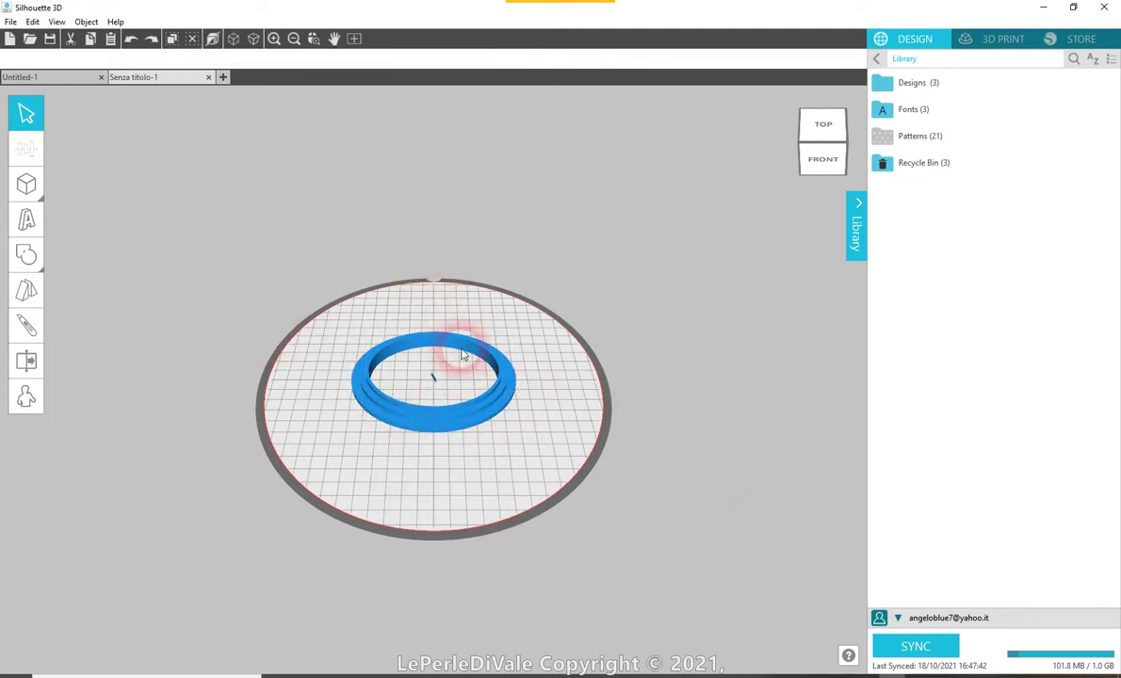
left_click(474, 411)
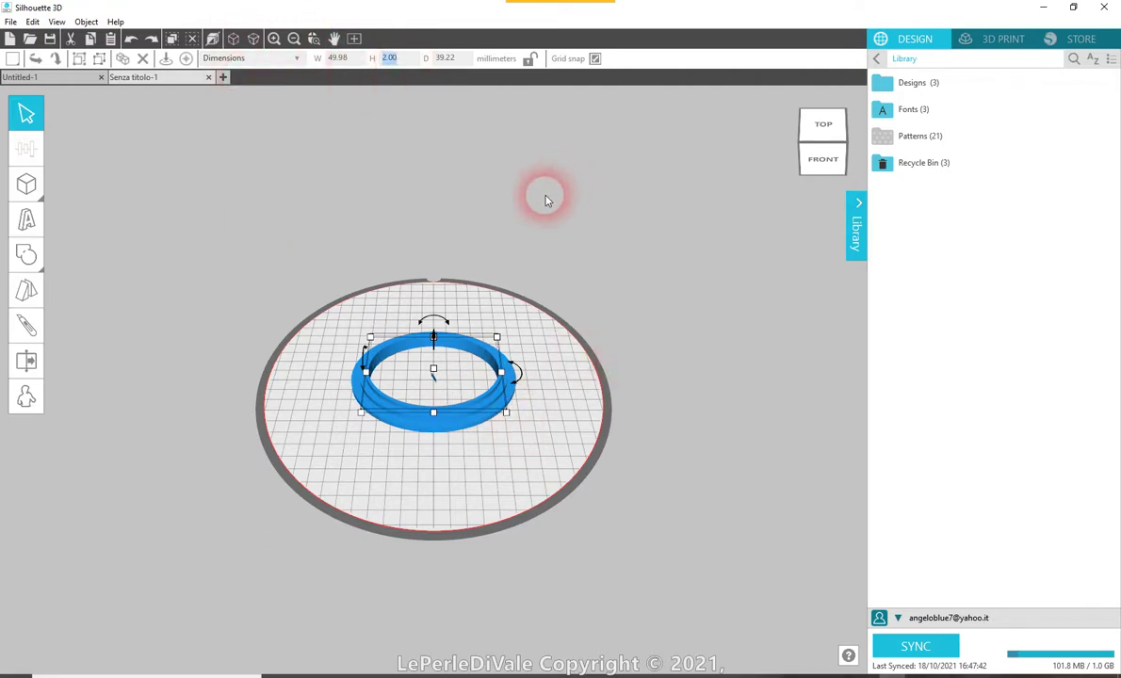
left_click_drag(546, 200, 483, 205)
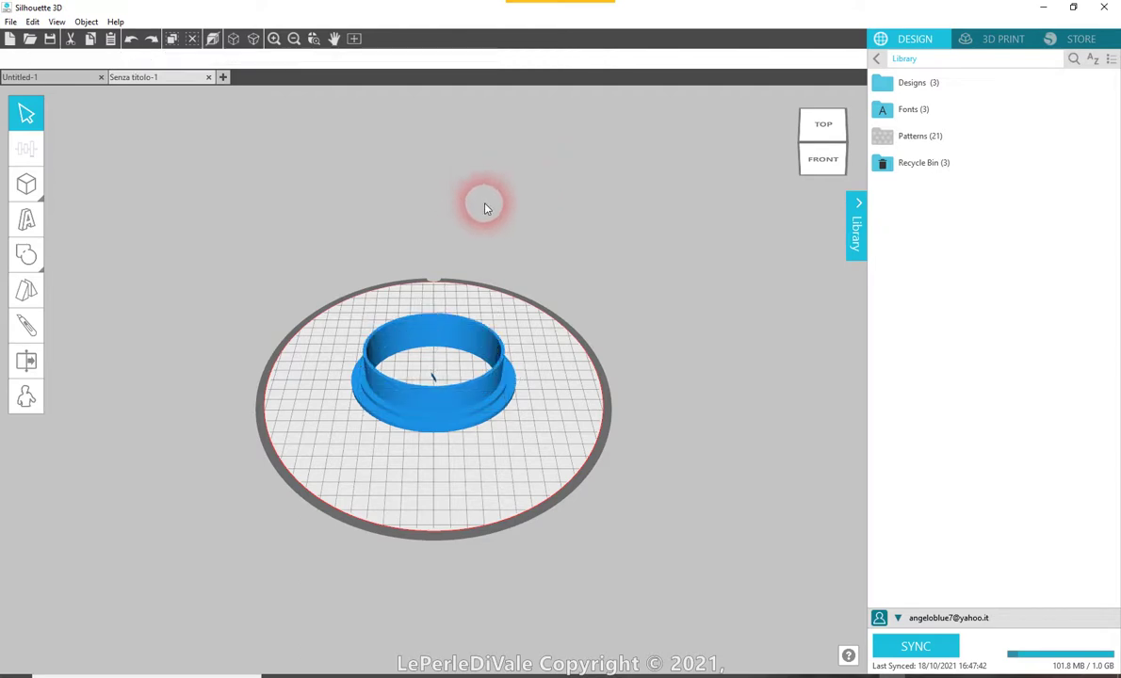
Increase the height of the middle ring
left_click(475, 423)
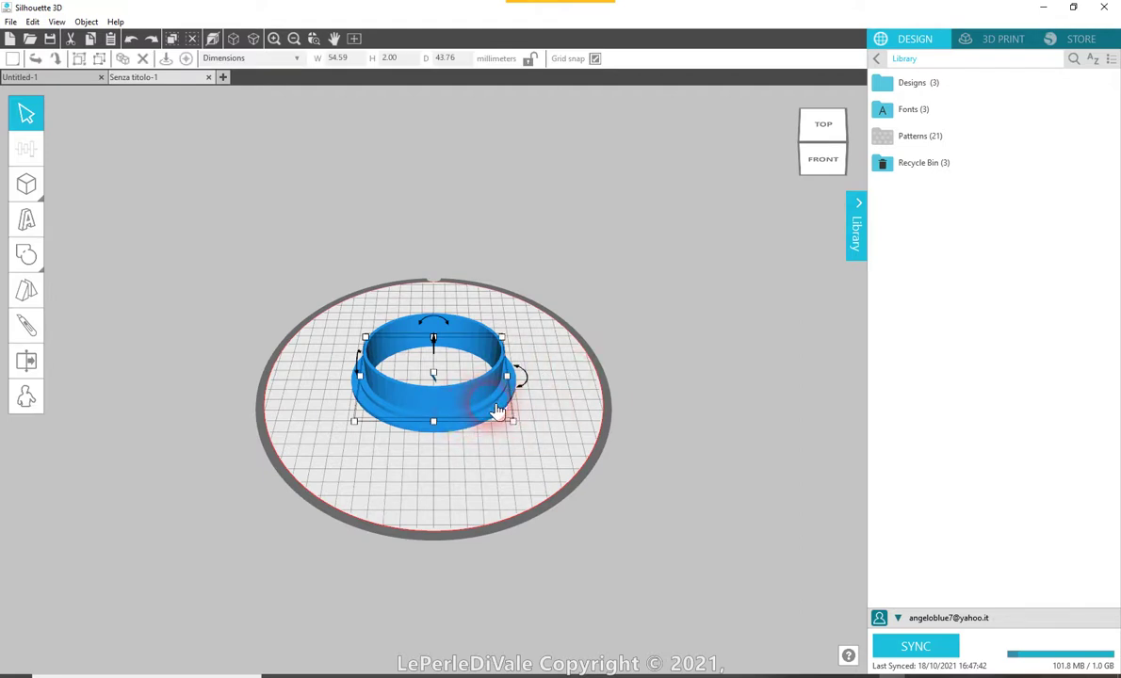
left_click(389, 57)
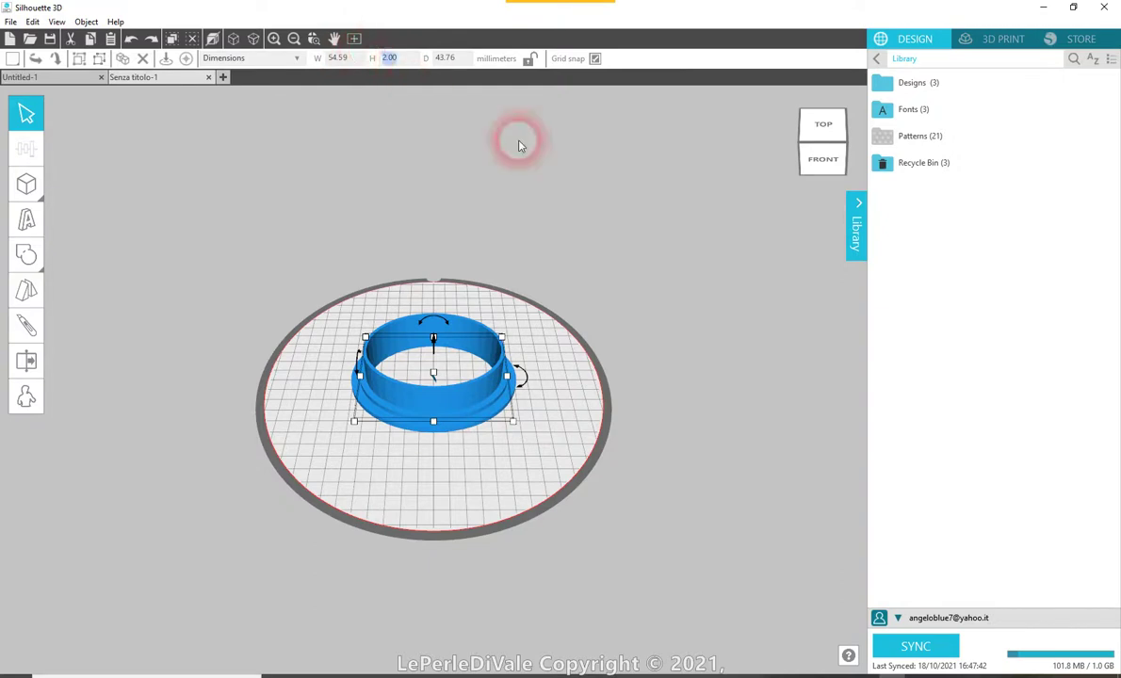
left_click(607, 192)
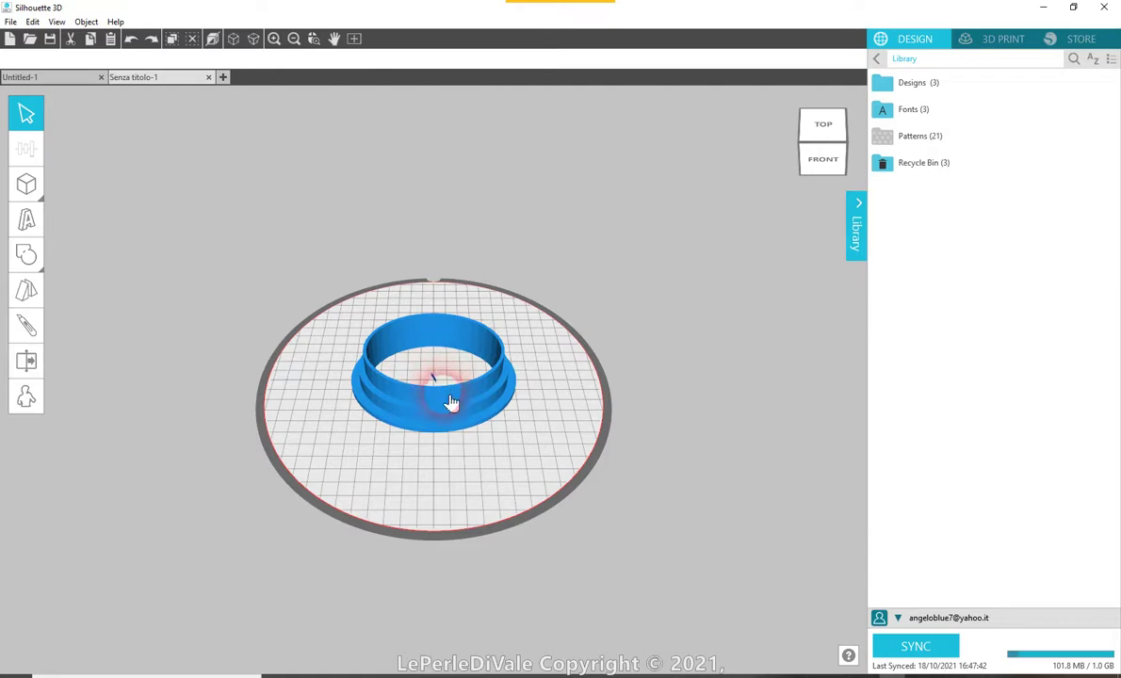
Select the outermost ring
left_click(471, 433)
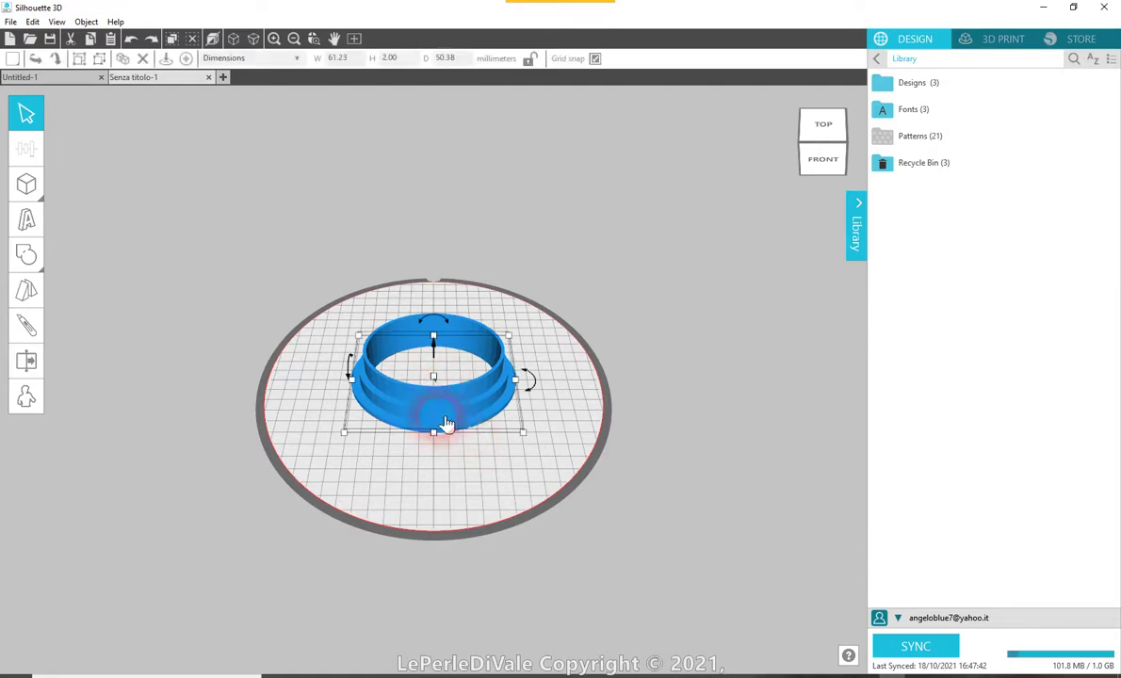